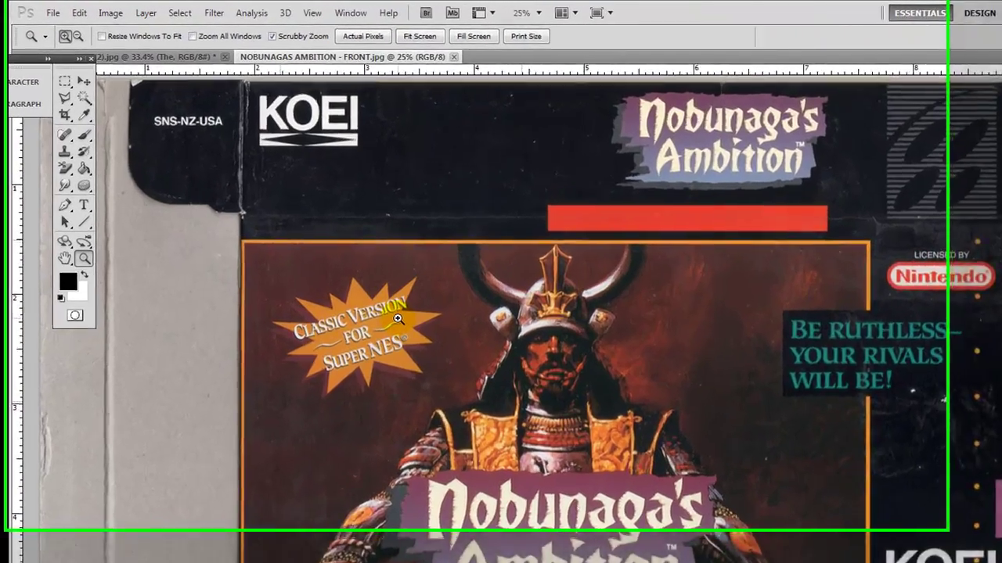
Draw a crop area around the samurai cover artwork, bounded by the inside of its orange frame
click(329, 241)
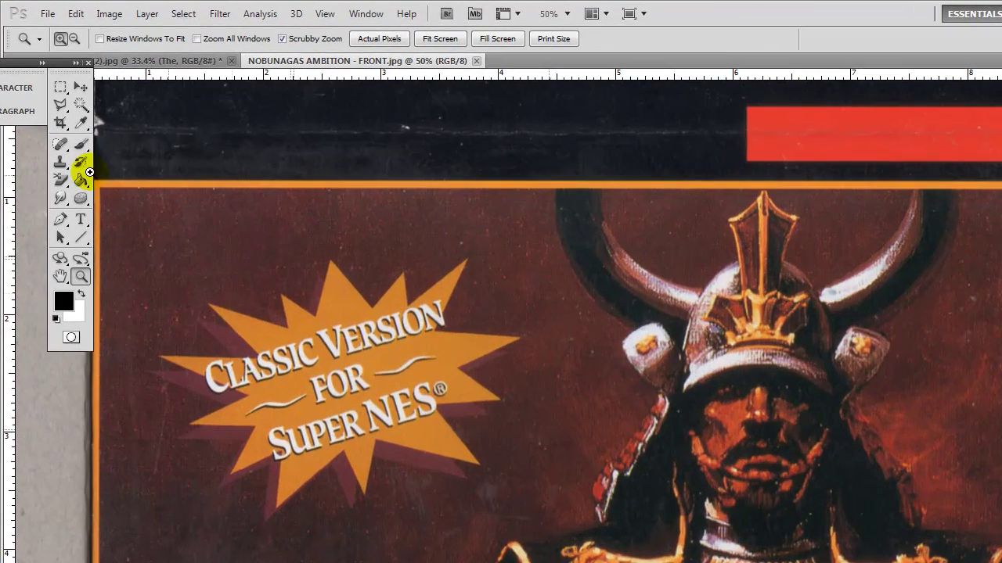
click(60, 123)
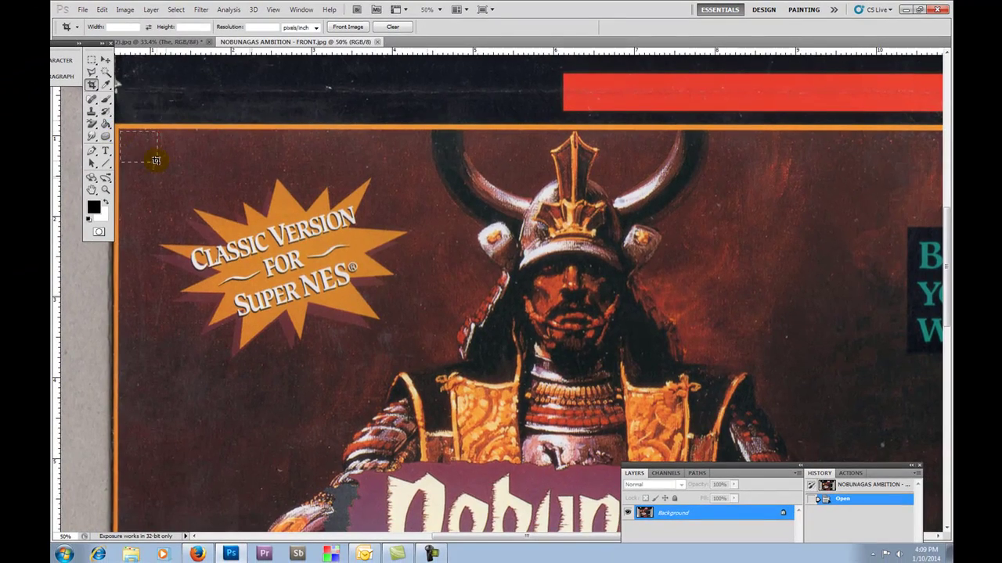
drag(110, 160, 547, 562)
drag(476, 544, 730, 384)
drag(695, 342, 709, 348)
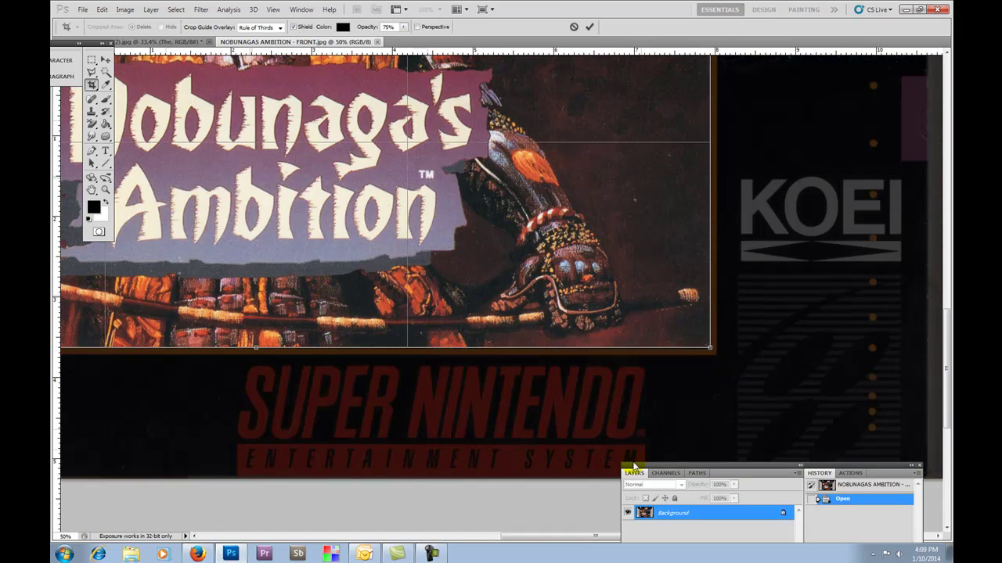
Adjust the crop area's top and left edges to sit just inside the orange frame
drag(577, 536, 472, 536)
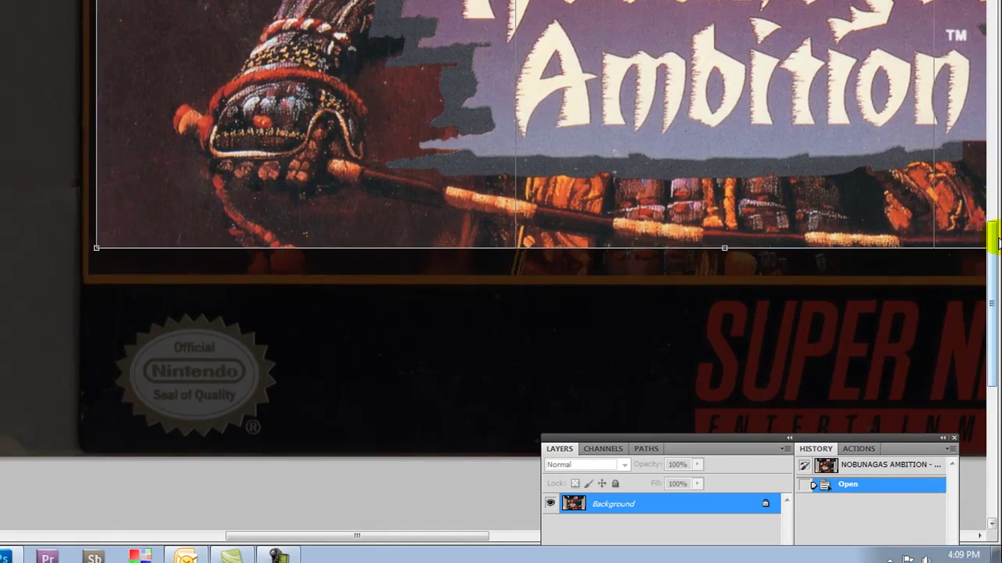
drag(995, 241, 990, 101)
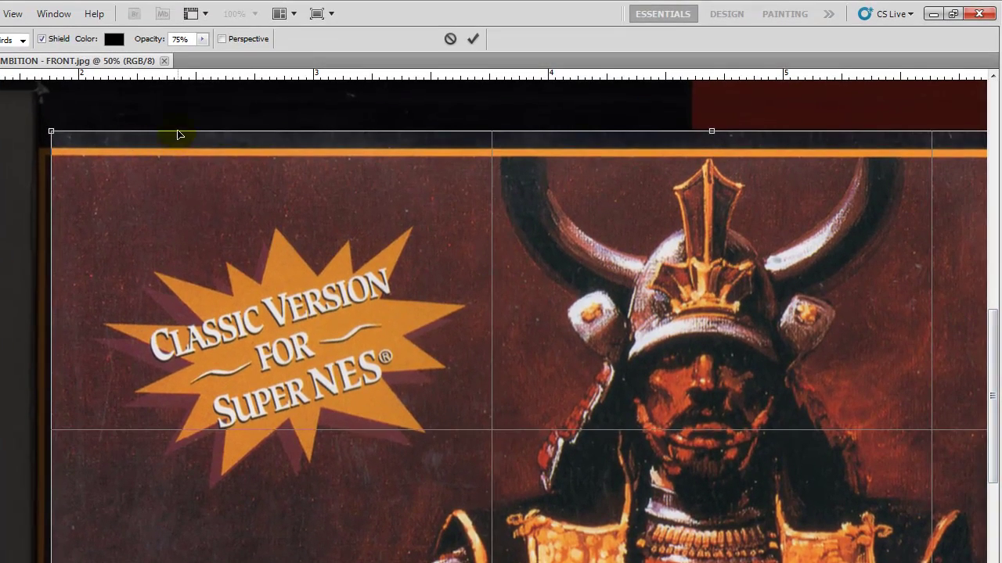
drag(178, 135, 174, 159)
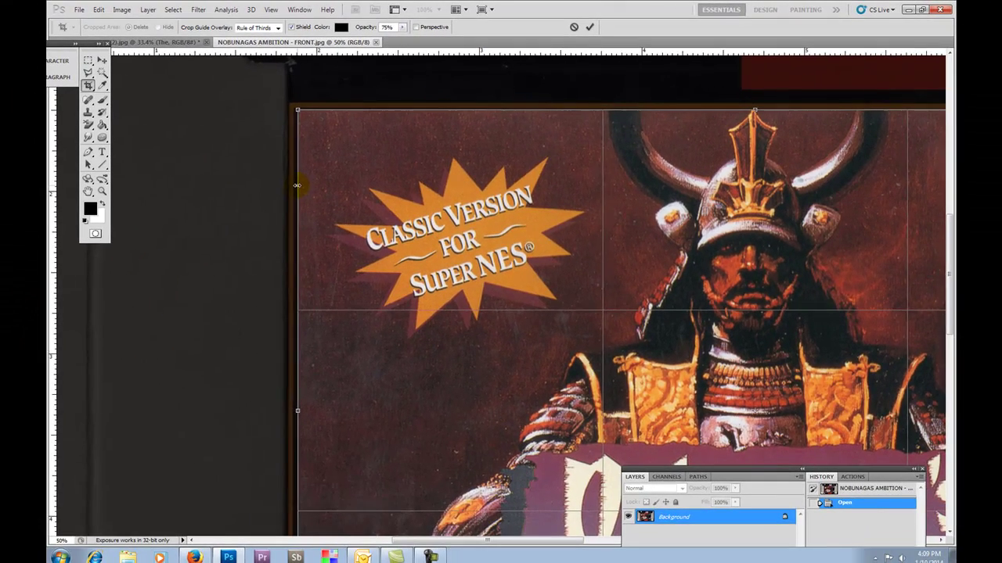
drag(51, 269, 49, 269)
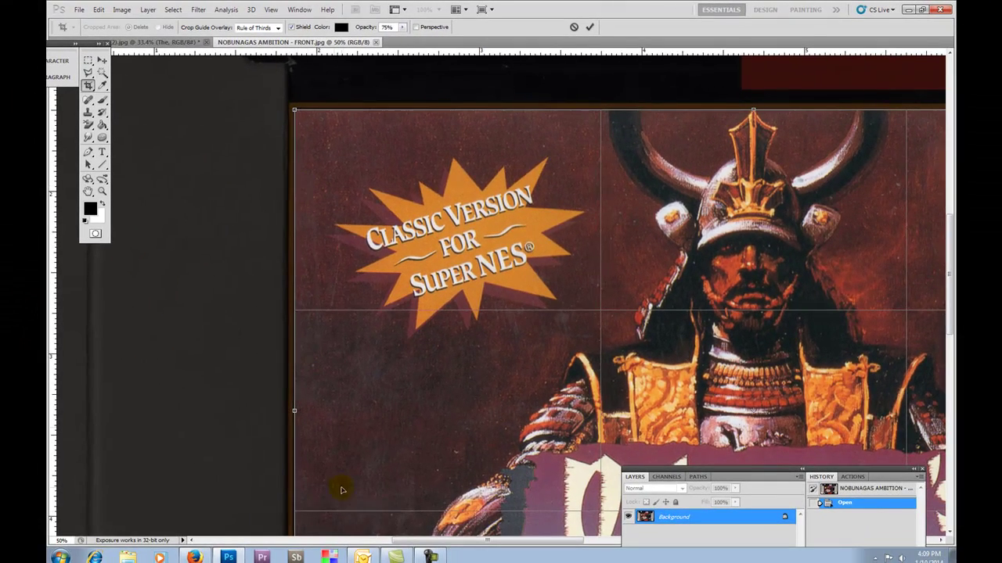
Pull the crop area's right and bottom edges to the inside of the orange frame, apply the crop and fit the image on screen
drag(443, 539, 599, 543)
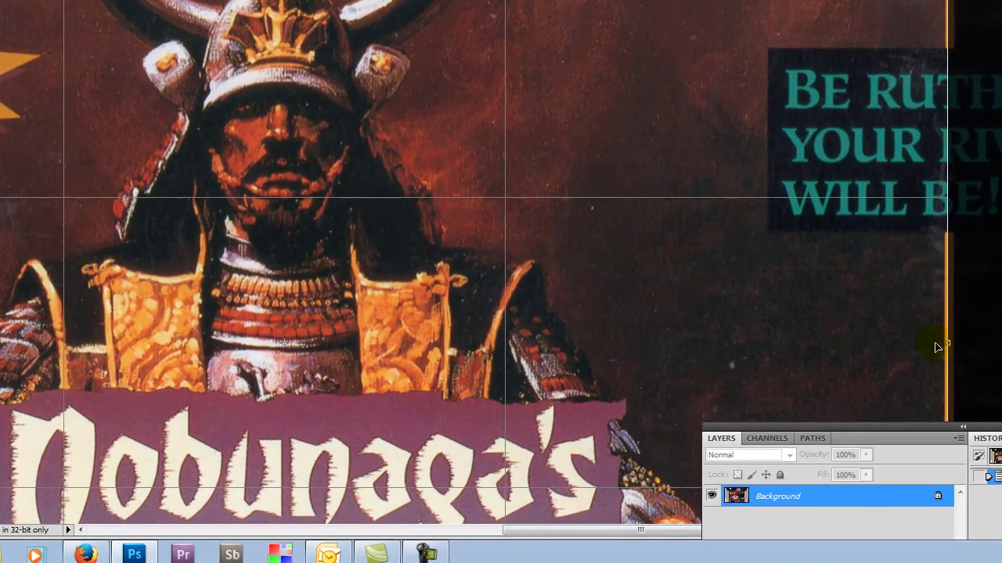
drag(945, 344, 940, 344)
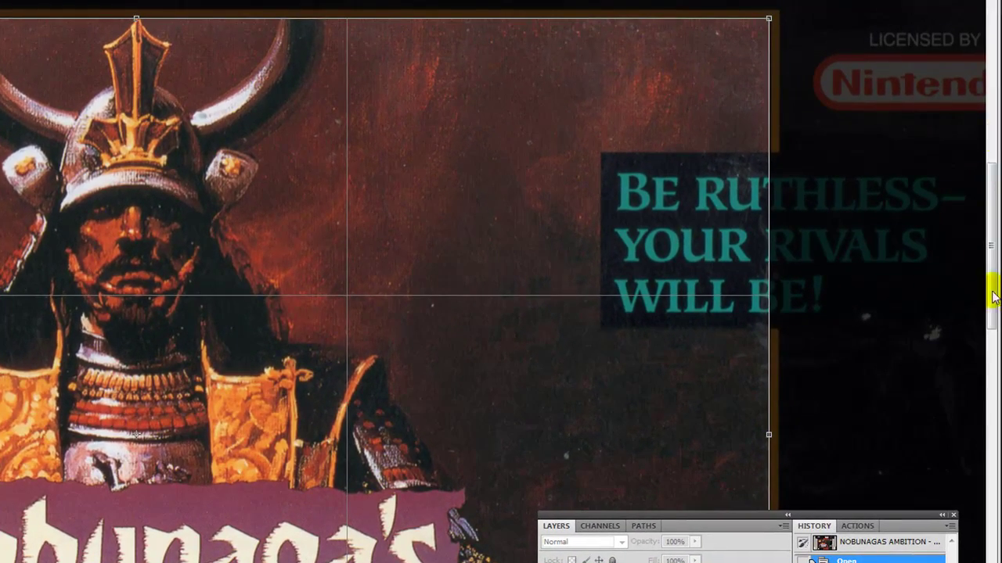
drag(993, 286, 987, 392)
drag(513, 490, 511, 515)
key(Return)
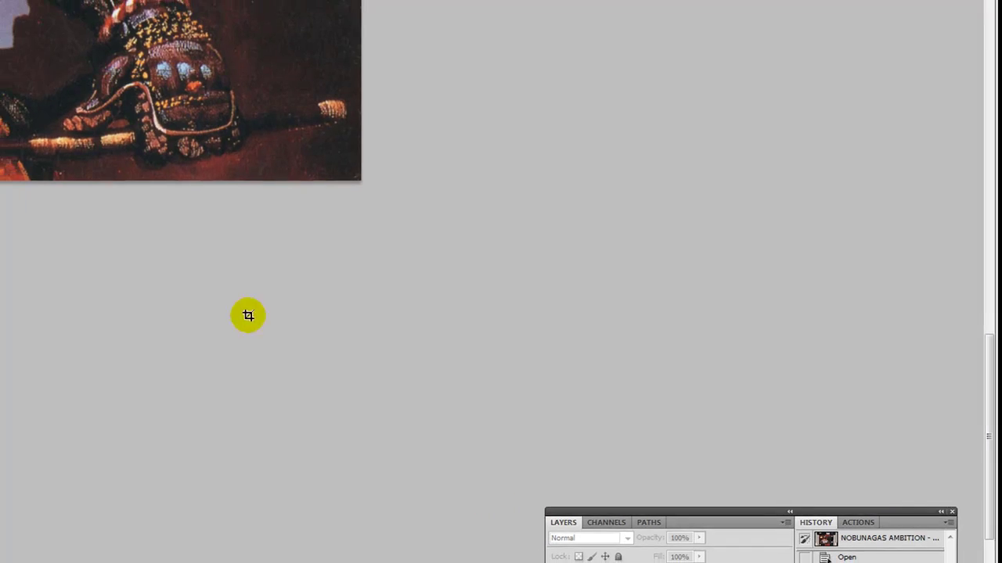
click(277, 16)
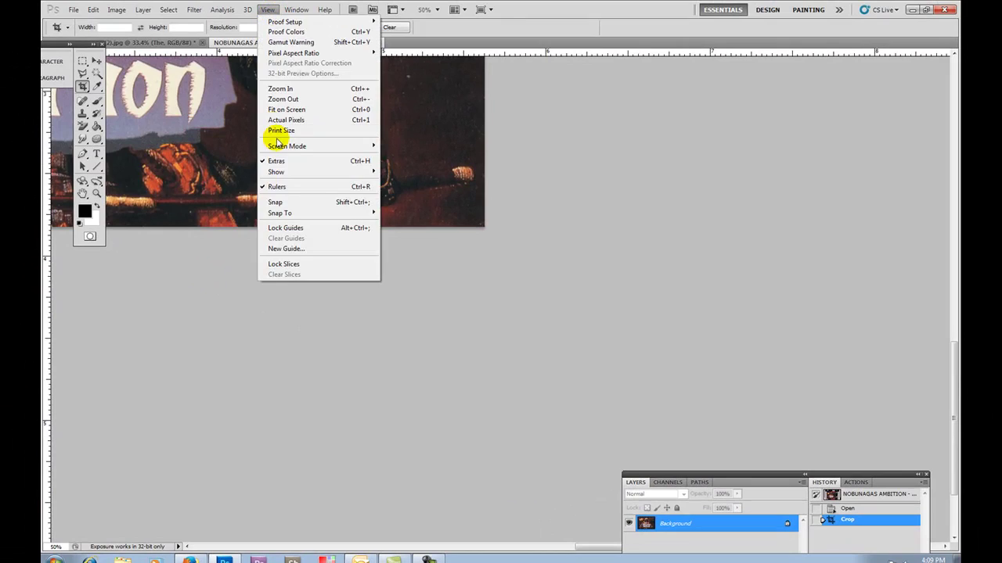
click(282, 109)
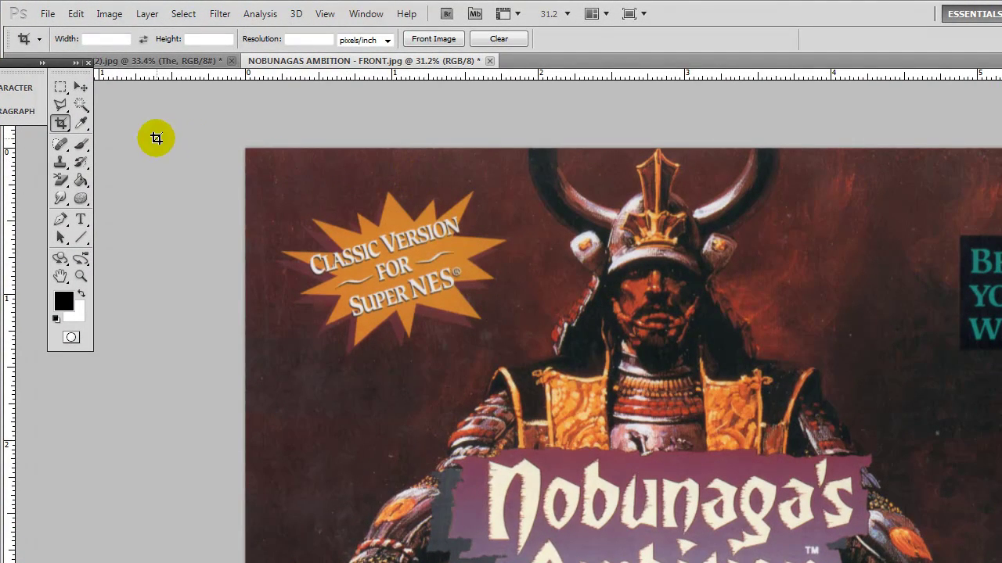
Select the dark "Be ruthless" text block at the artwork's right edge with a rectangular marquee
click(61, 90)
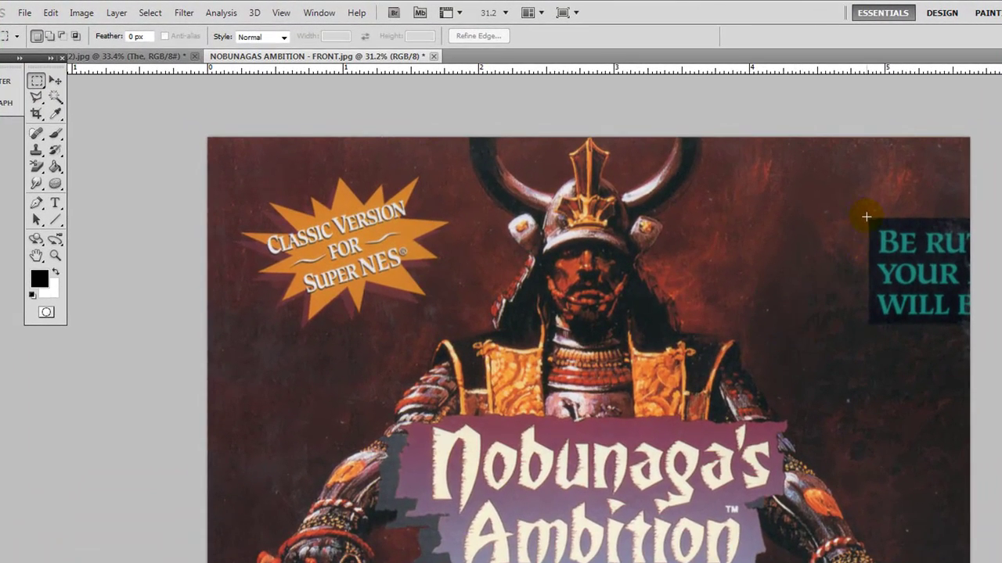
drag(868, 219, 978, 326)
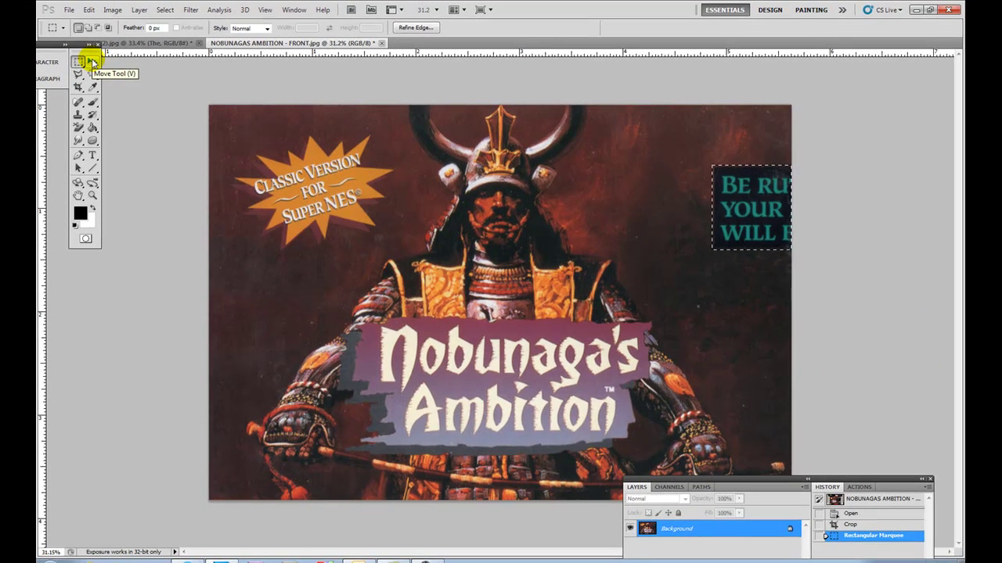
Try moving the selected text block toward the samurai with the Move tool, and revert the image to the marquee selection state
click(90, 63)
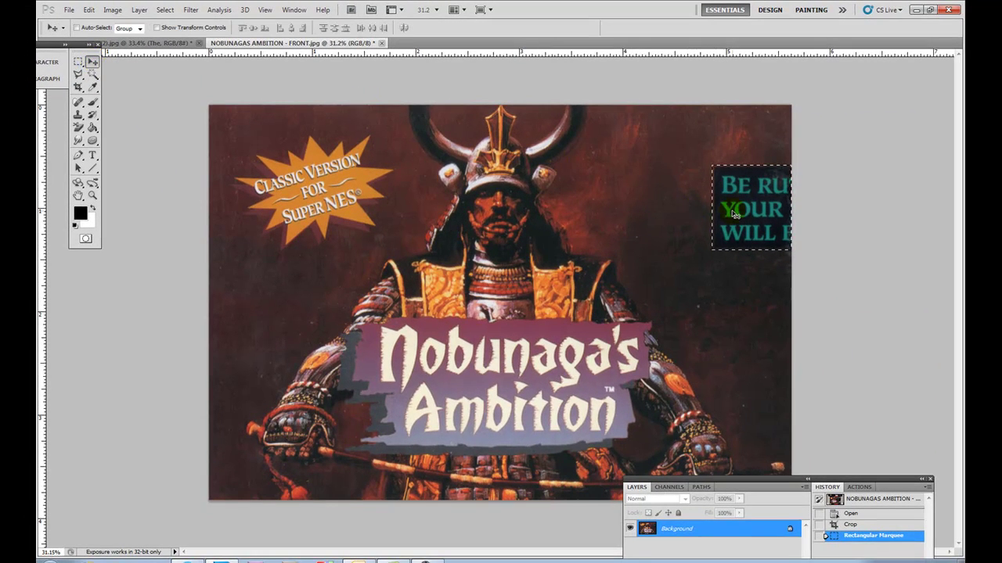
drag(734, 213, 612, 208)
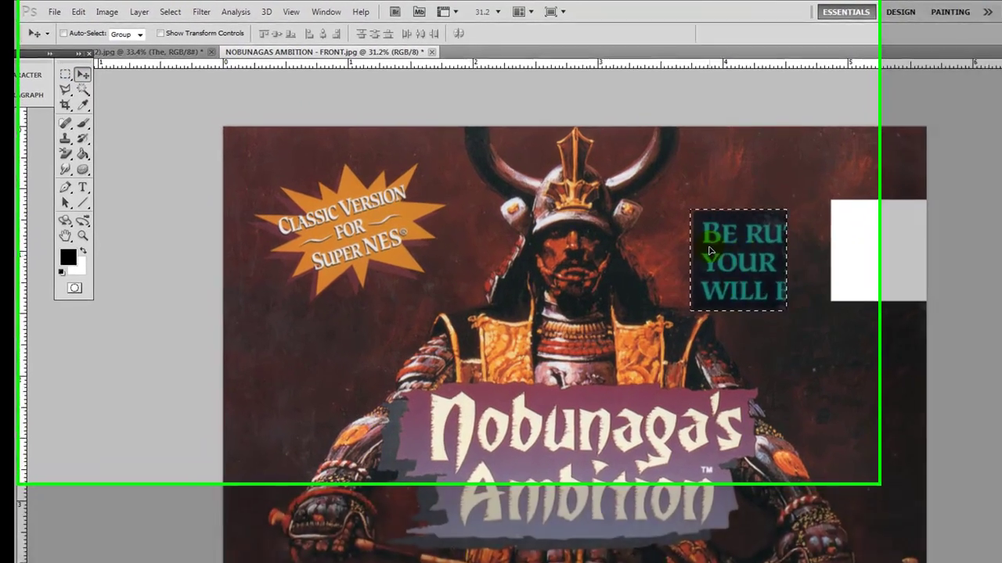
drag(710, 251, 761, 253)
drag(874, 297, 899, 297)
click(68, 14)
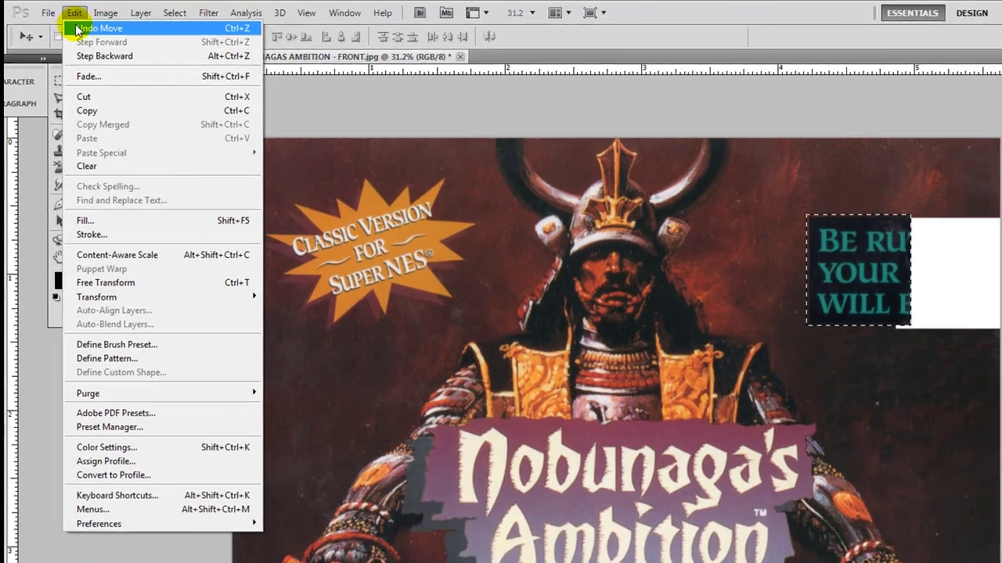
click(86, 28)
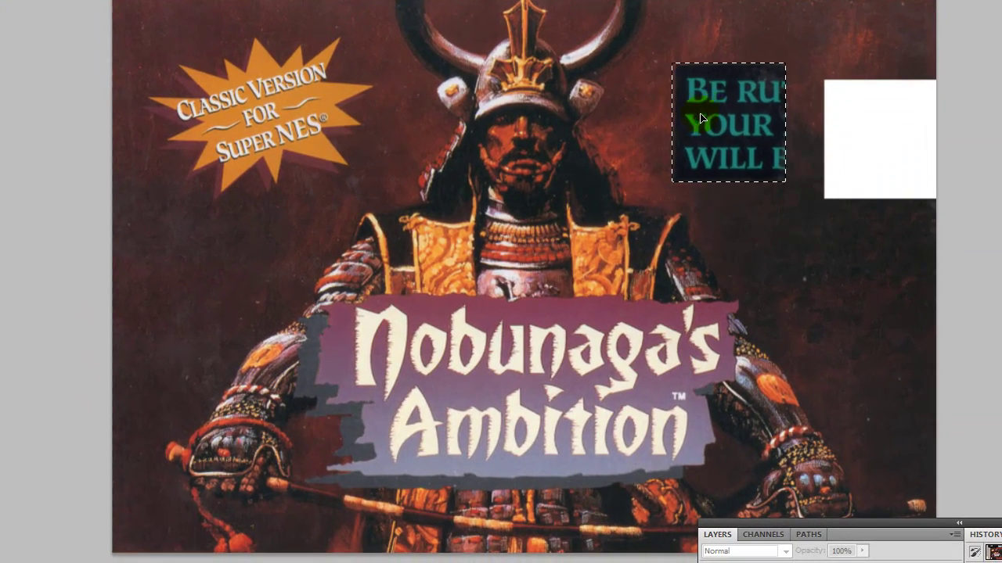
drag(701, 118, 816, 169)
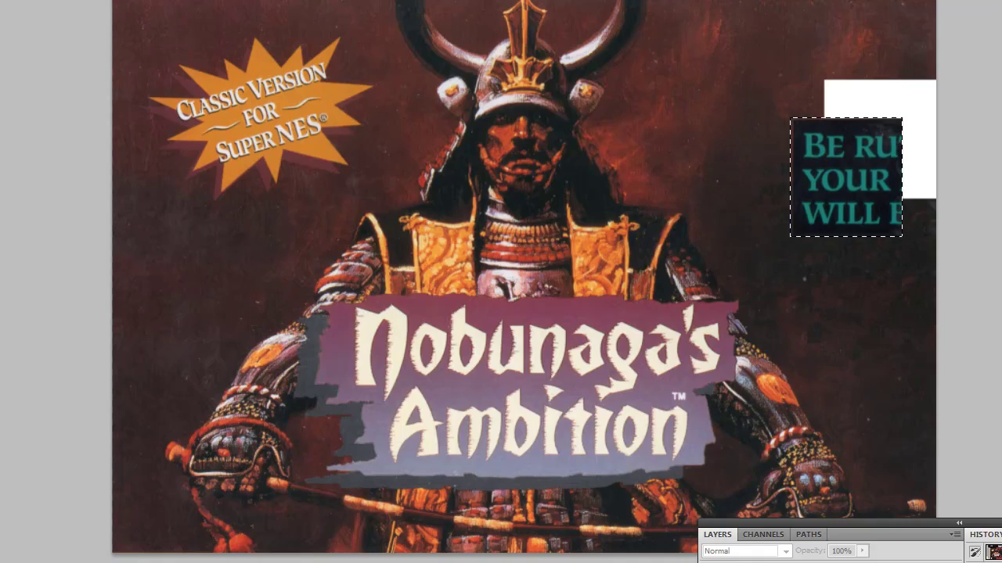
key(ctrl+z)
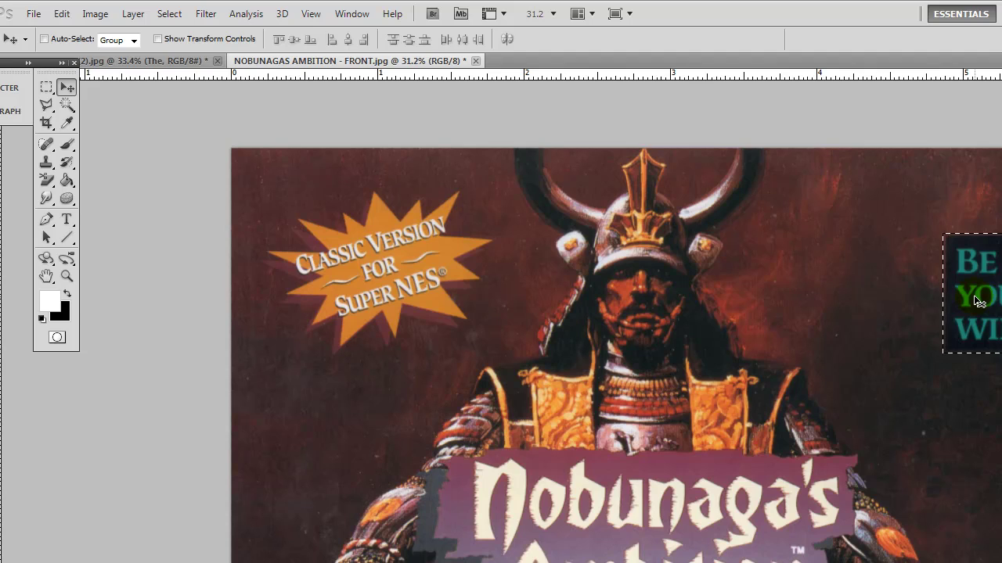
drag(978, 301, 790, 273)
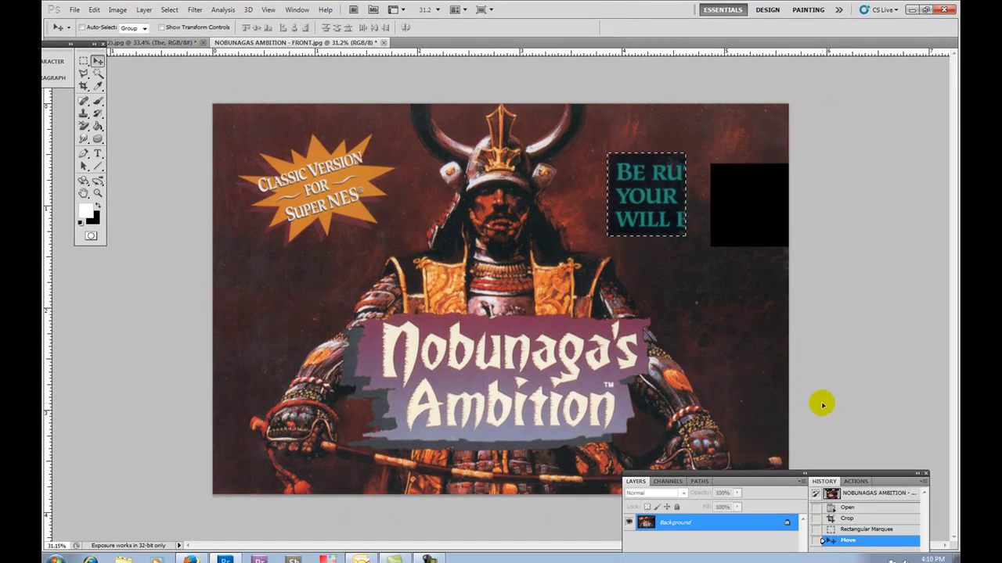
click(853, 529)
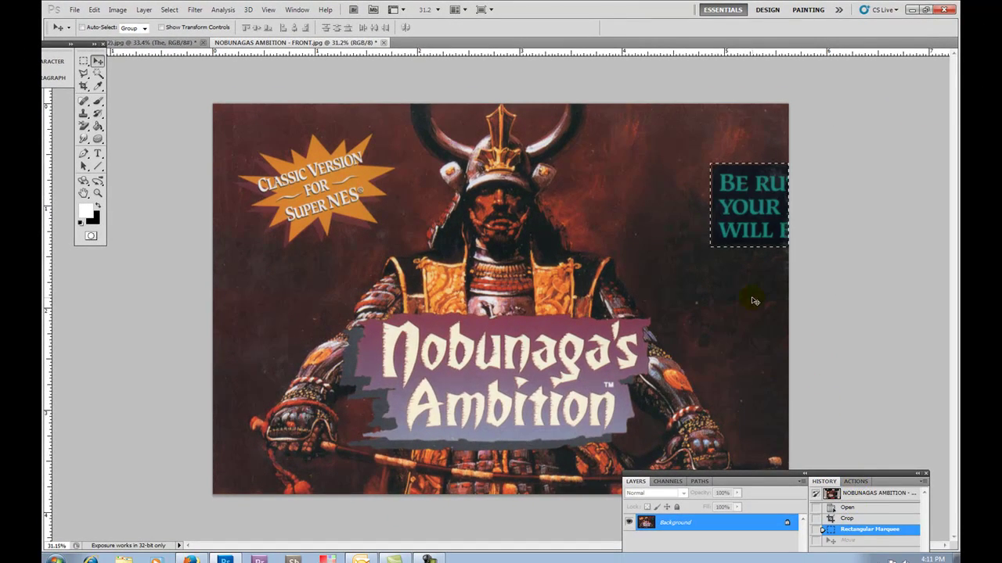
Shift the marquee onto the plain background beside the text block, duplicate that patch over the text, and deselect
click(83, 61)
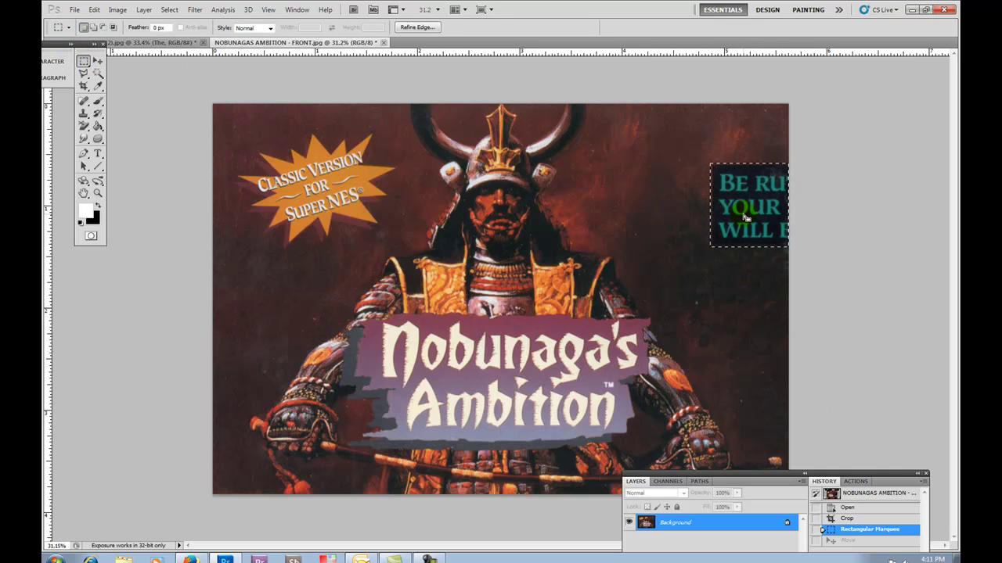
drag(744, 216, 649, 222)
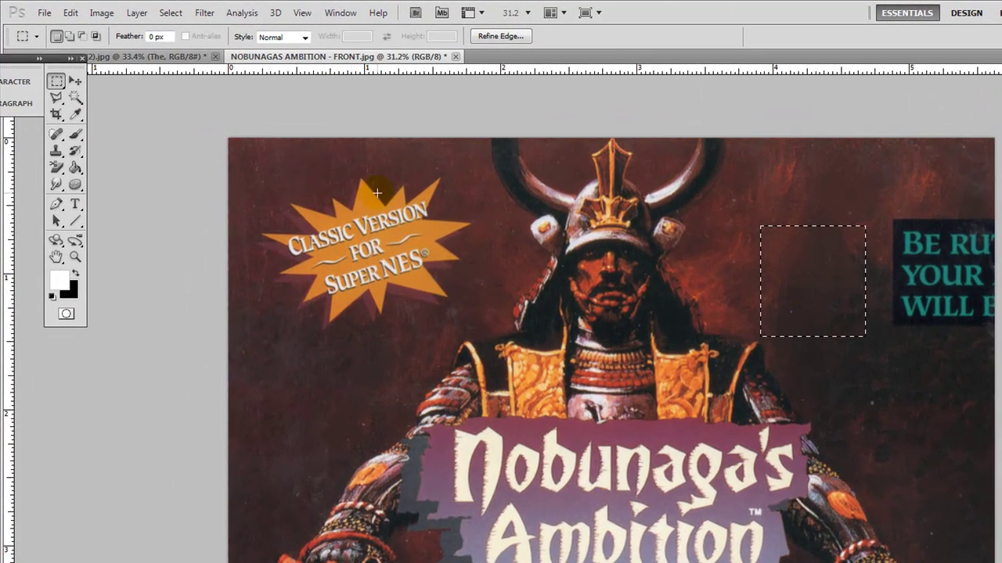
click(74, 80)
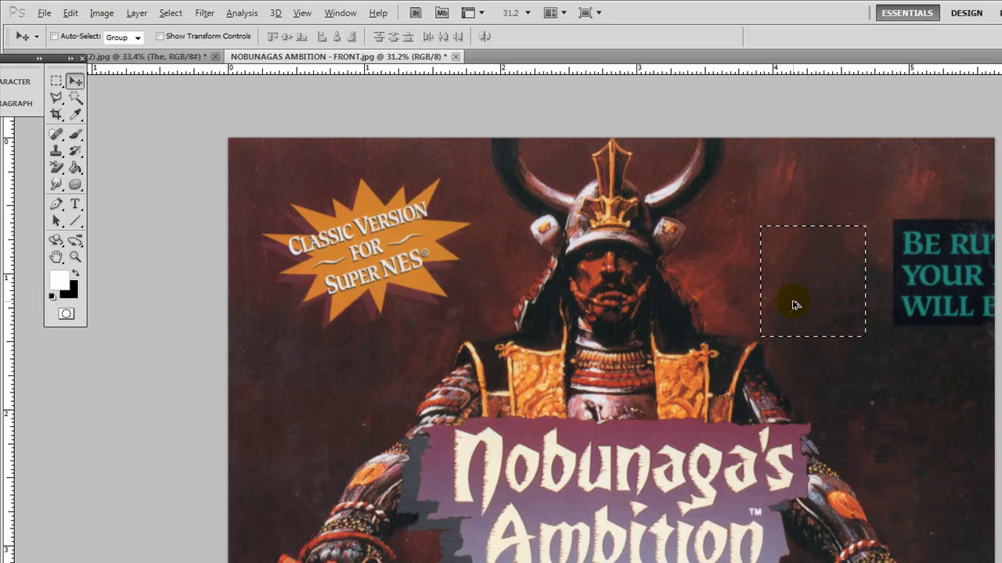
drag(795, 305, 927, 295)
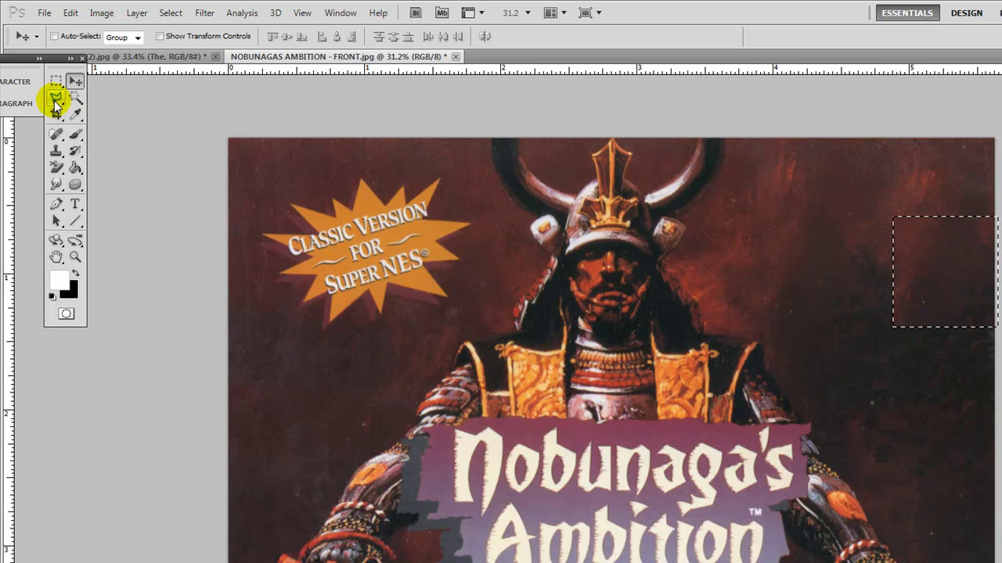
click(53, 82)
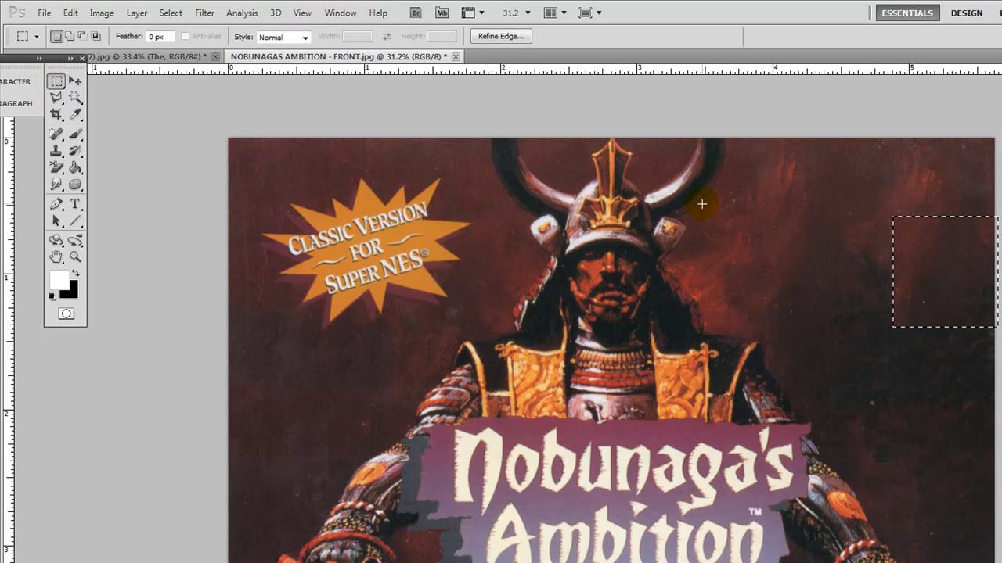
click(768, 250)
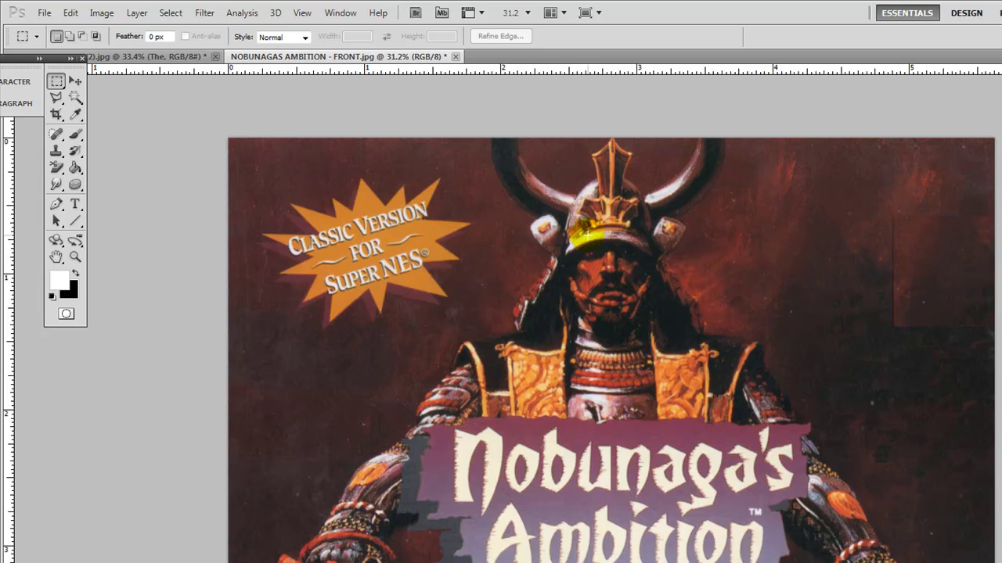
Set up the Clone Stamp tool with a 150 px brush
click(56, 152)
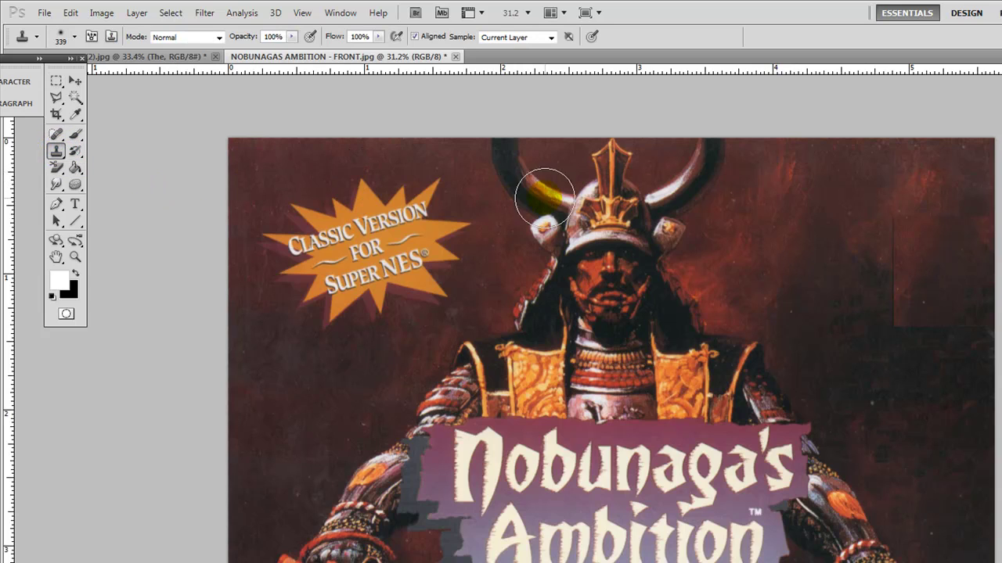
click(75, 37)
mouse_move(133, 75)
mouse_down()
mouse_move(110, 82)
mouse_move(224, 114)
mouse_move(95, 81)
mouse_move(127, 62)
mouse_up()
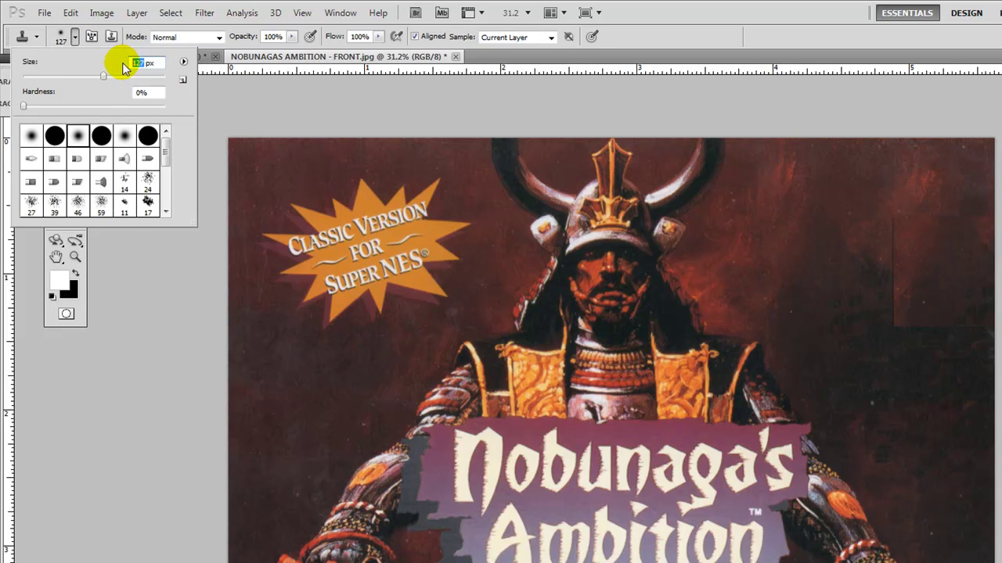
text(150)
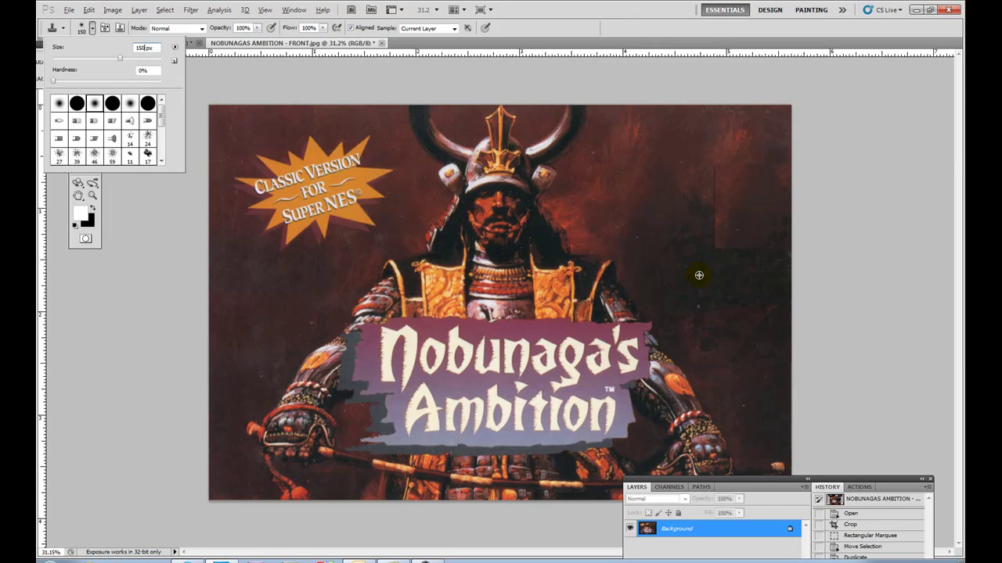
key(Return)
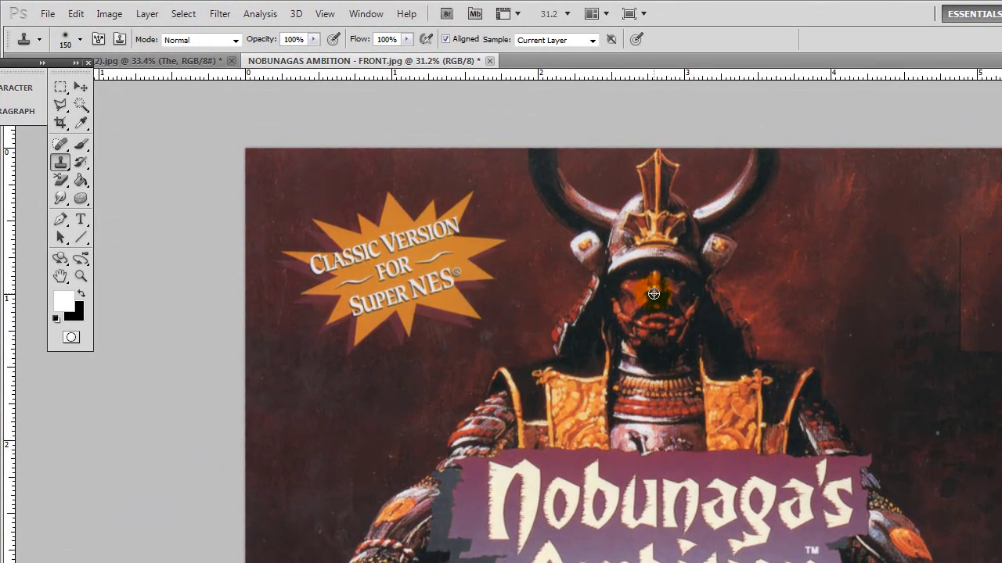
Sample the dark background beside the samurai with the Clone Stamp, paint a test stroke nearby, and revert to the Deselect state
click(853, 274)
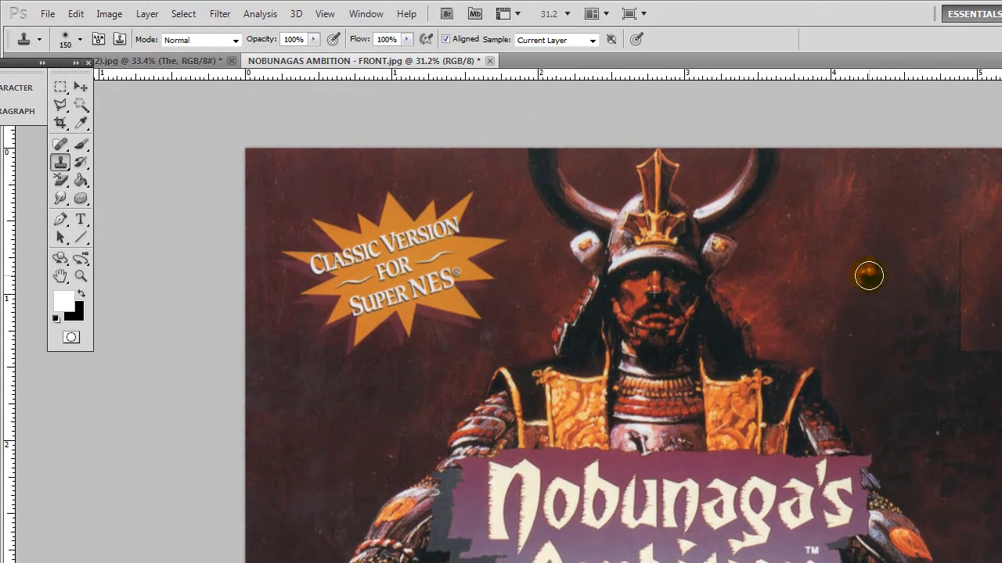
mouse_move(845, 277)
mouse_down()
mouse_move(889, 263)
mouse_move(837, 250)
mouse_move(862, 250)
mouse_move(878, 285)
mouse_move(860, 297)
mouse_move(880, 302)
mouse_move(901, 287)
mouse_move(859, 275)
mouse_up()
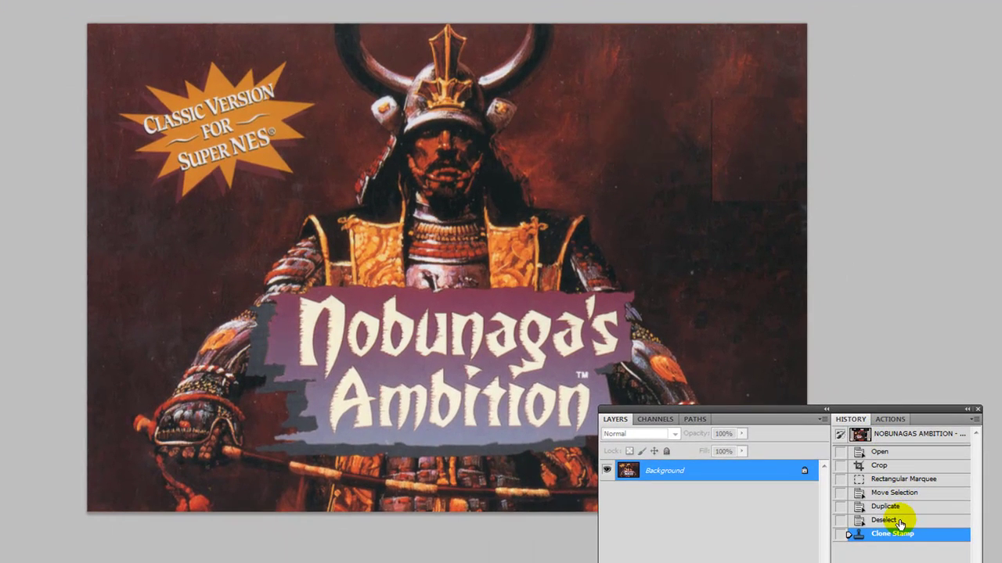
click(900, 523)
Clone dark background over the visible seams of the patch that covers the removed text block
drag(879, 405, 885, 444)
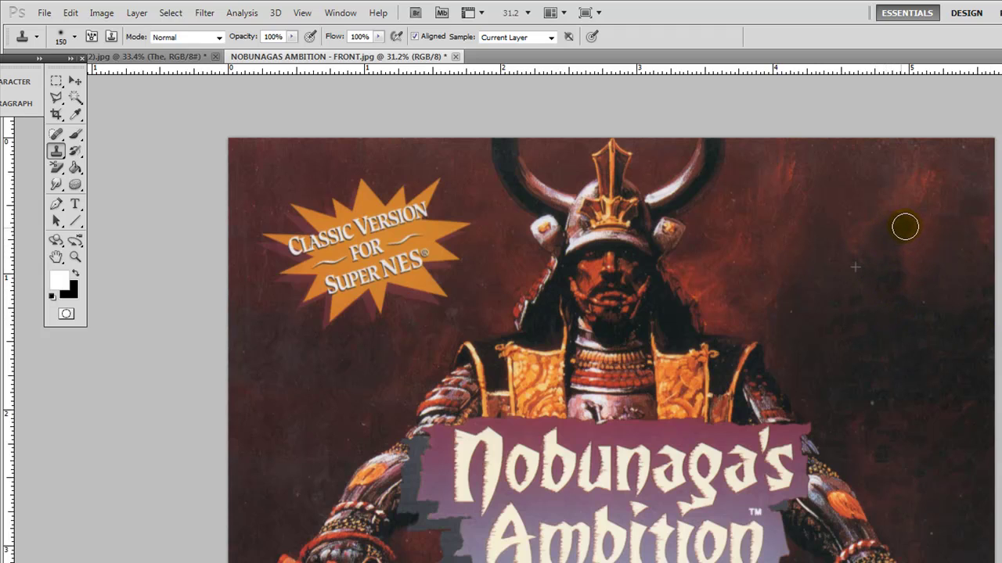
Clone more background over the remaining patch seams in the dark area to the right of the samurai's helmet
drag(905, 227, 912, 219)
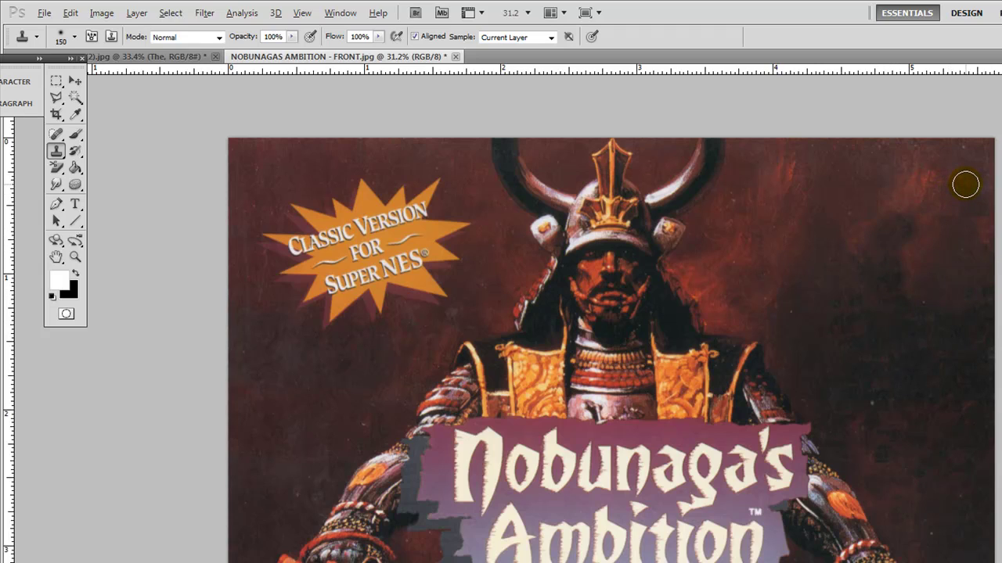
mouse_move(941, 208)
mouse_down()
mouse_move(919, 222)
mouse_move(931, 211)
mouse_move(956, 214)
mouse_move(964, 191)
mouse_move(986, 215)
mouse_up()
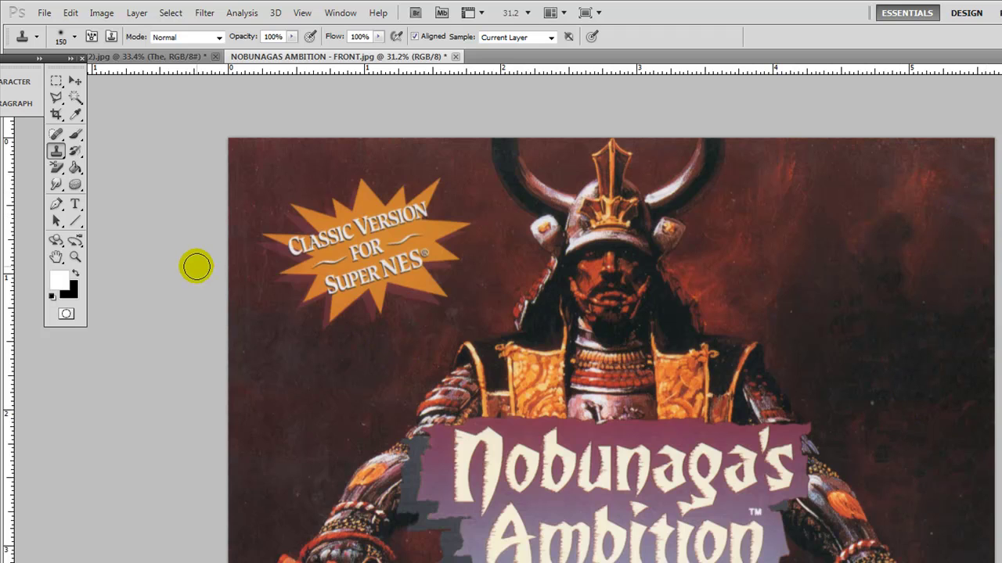
Duplicate a rectangular patch of the plain background below the orange starburst over the starburst's centre, and deselect
click(56, 81)
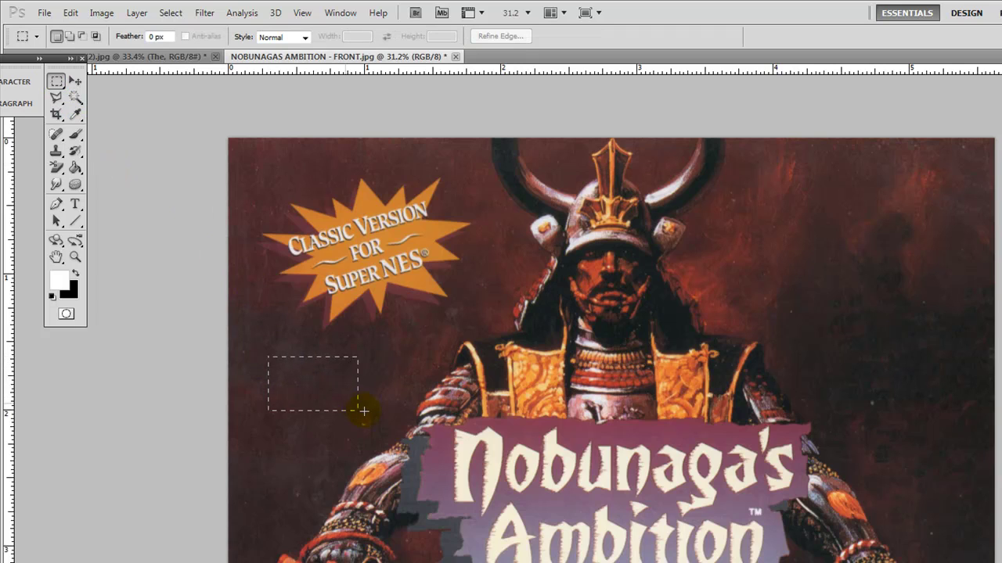
drag(364, 411, 372, 437)
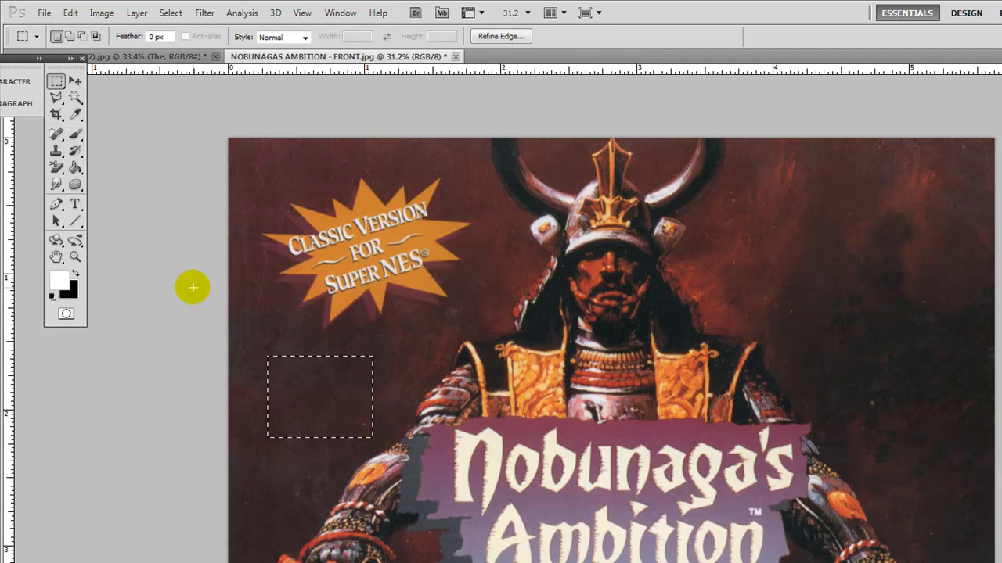
click(74, 81)
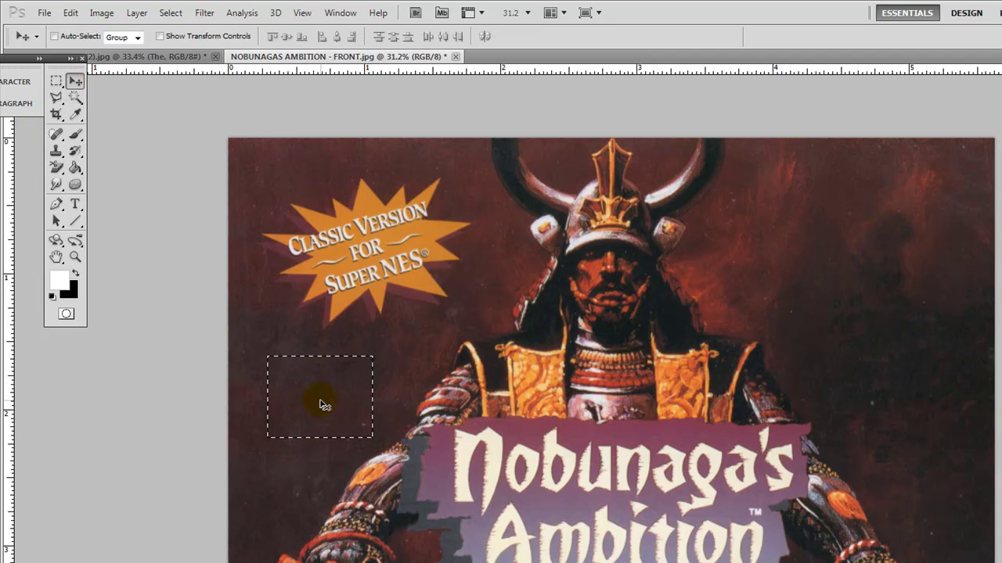
drag(319, 404, 362, 256)
click(54, 82)
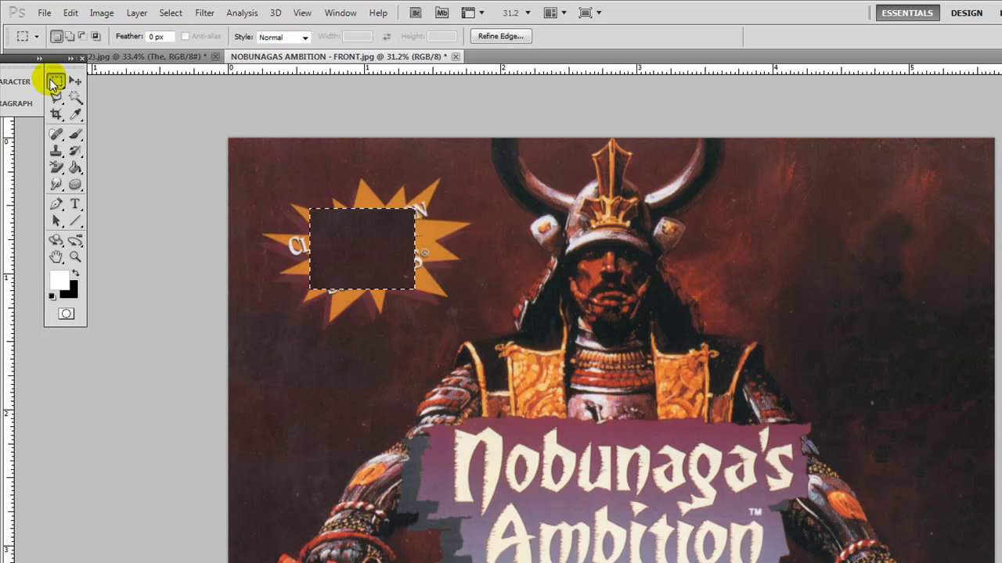
click(290, 196)
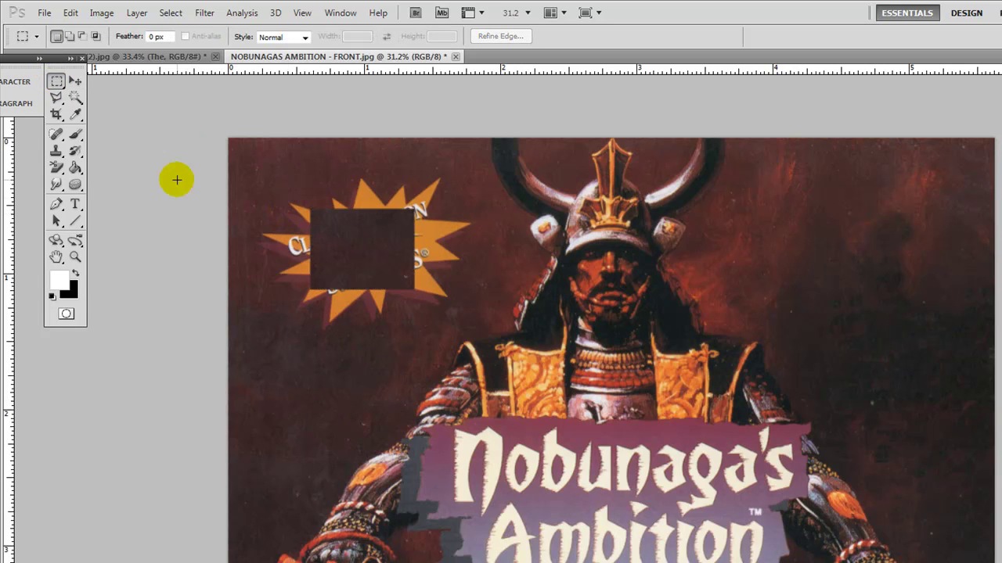
Try cloning over the starburst's lower points and the patch's lower edge with the Clone Stamp, and undo the strokes
click(55, 151)
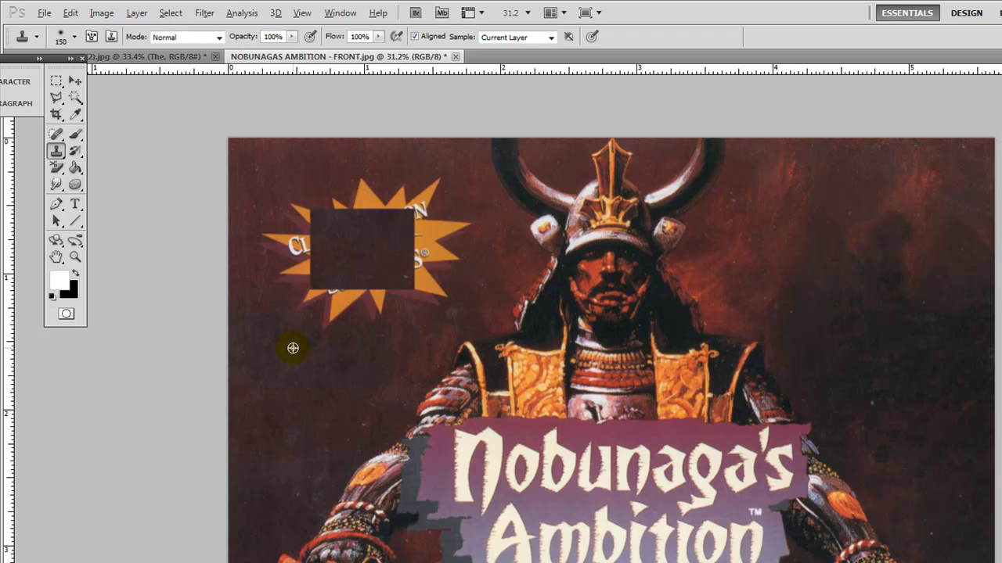
mouse_move(303, 335)
mouse_down()
mouse_move(331, 319)
mouse_move(321, 306)
mouse_move(300, 306)
mouse_move(340, 305)
mouse_up()
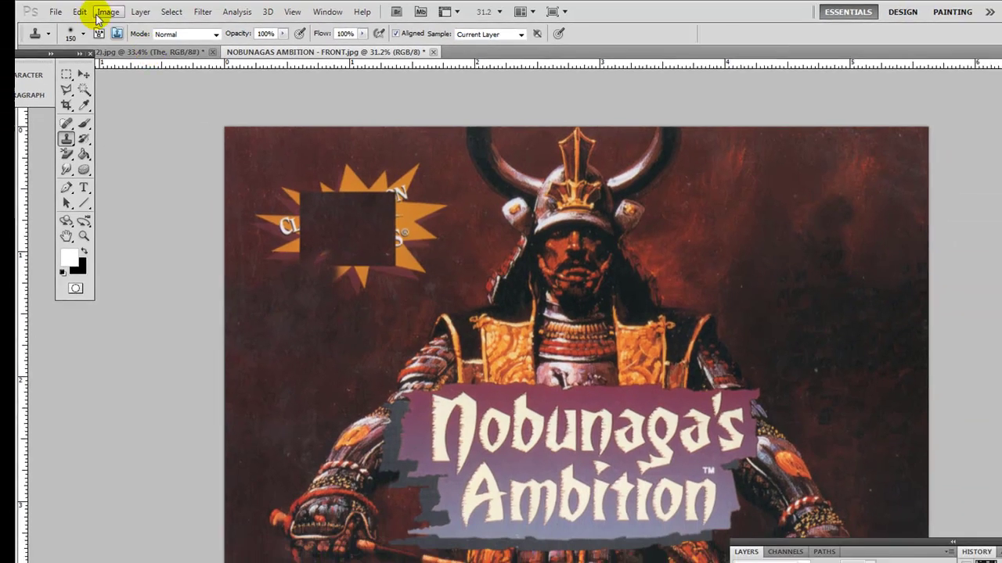
click(70, 12)
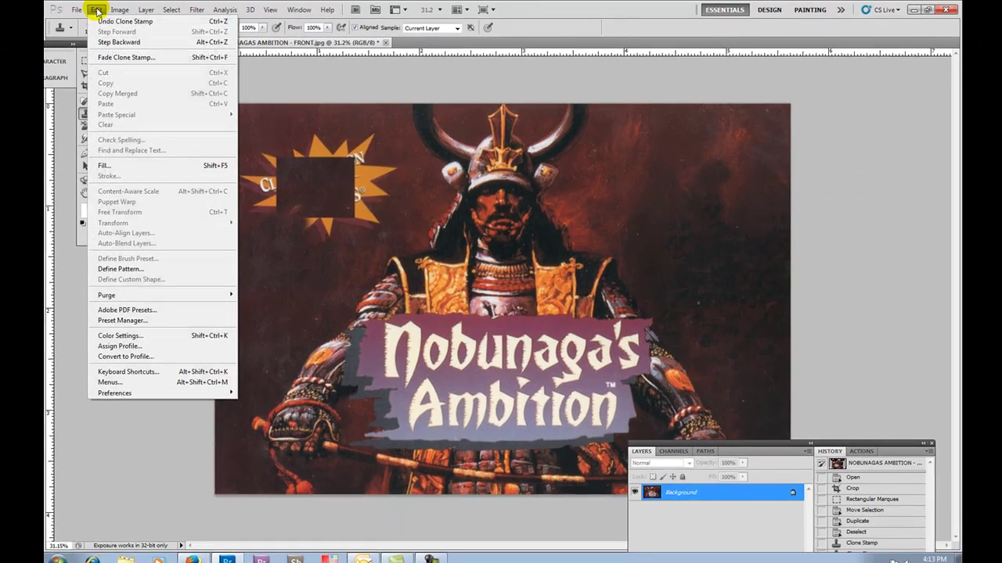
click(102, 21)
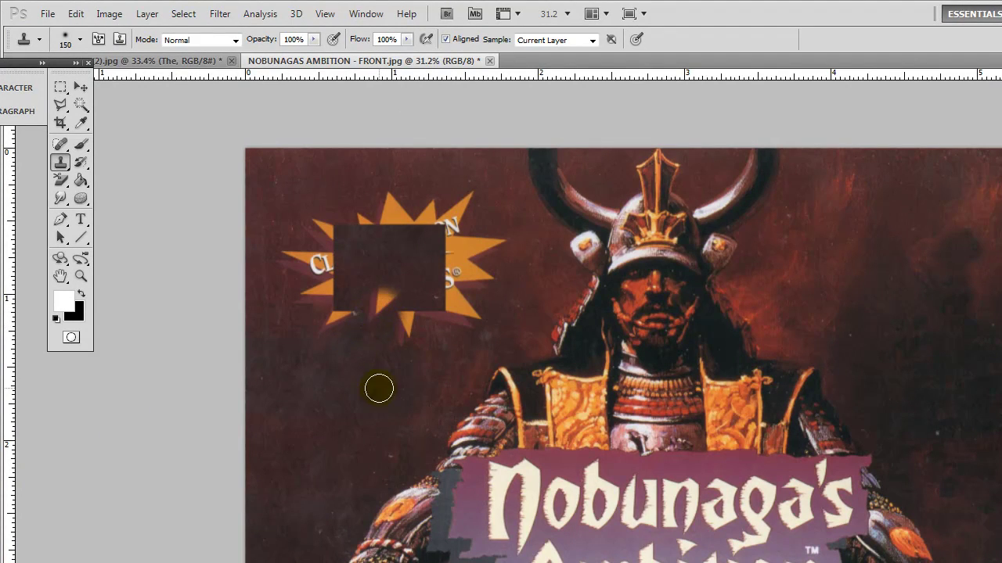
drag(377, 304, 376, 300)
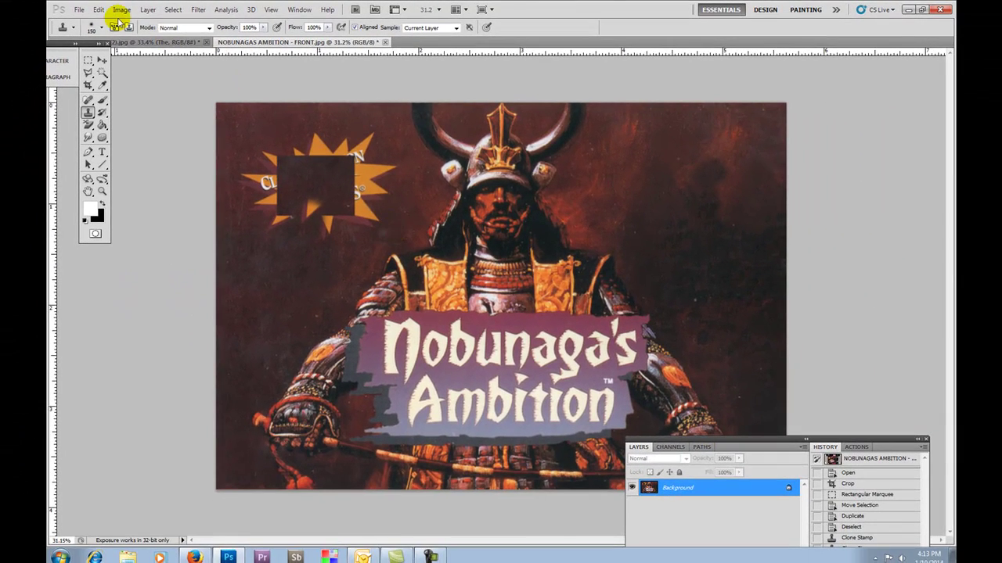
click(98, 9)
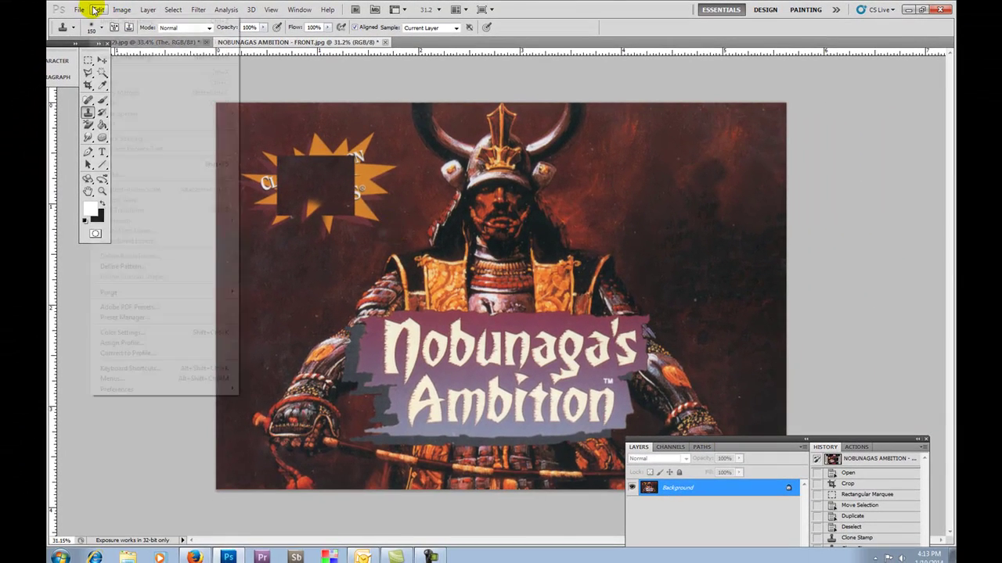
click(118, 18)
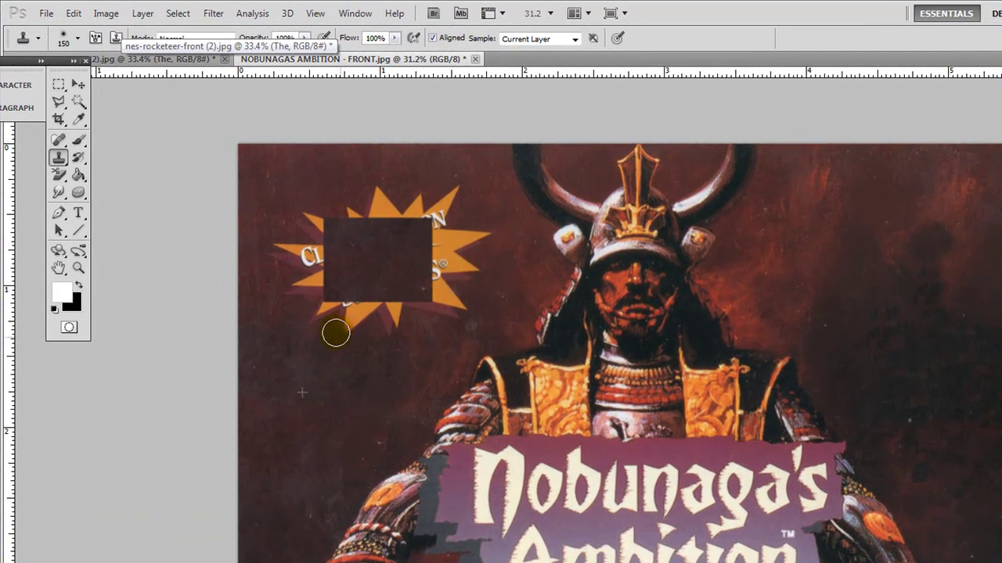
Clone plain background over the starburst's lower points and its left side, including the leftover lettering
mouse_move(335, 334)
mouse_down()
mouse_move(381, 306)
mouse_move(400, 320)
mouse_move(390, 331)
mouse_move(407, 302)
mouse_move(429, 301)
mouse_up()
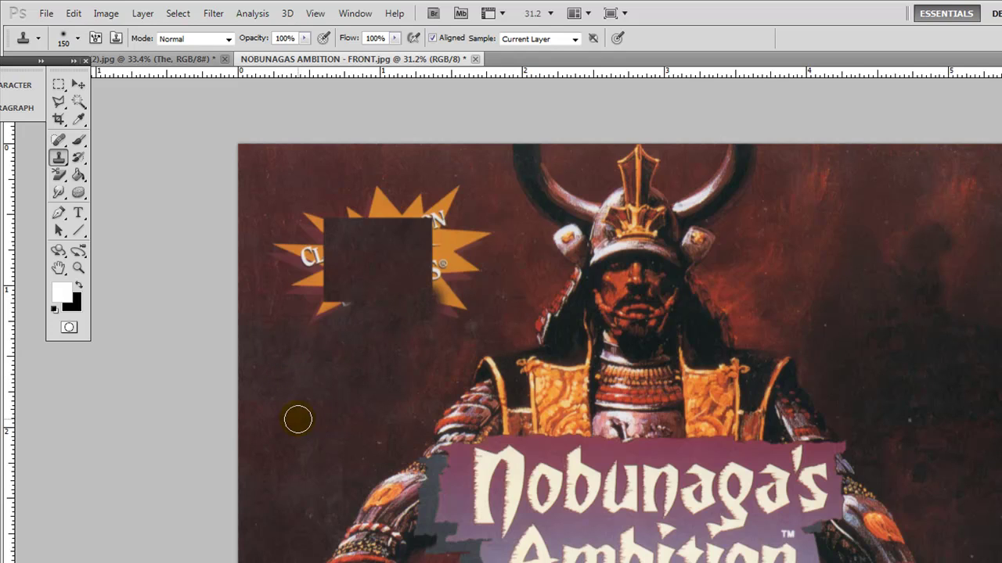
mouse_move(315, 317)
mouse_down()
mouse_move(338, 306)
mouse_move(326, 293)
mouse_move(293, 288)
mouse_move(331, 276)
mouse_up()
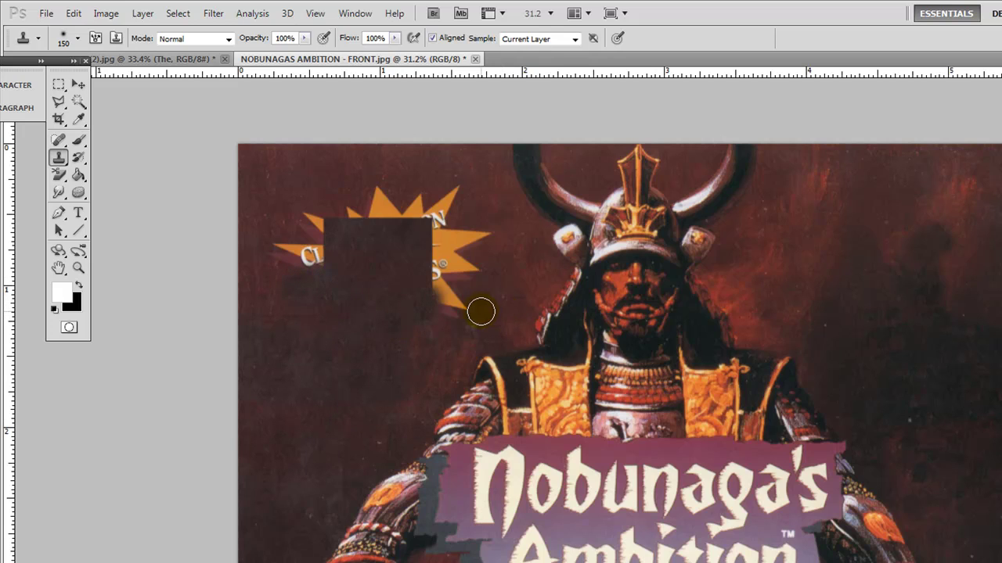
mouse_move(481, 311)
mouse_down()
mouse_move(438, 300)
mouse_move(490, 311)
mouse_move(427, 298)
mouse_move(440, 286)
mouse_move(397, 305)
mouse_move(440, 273)
mouse_move(464, 273)
mouse_move(447, 228)
mouse_up()
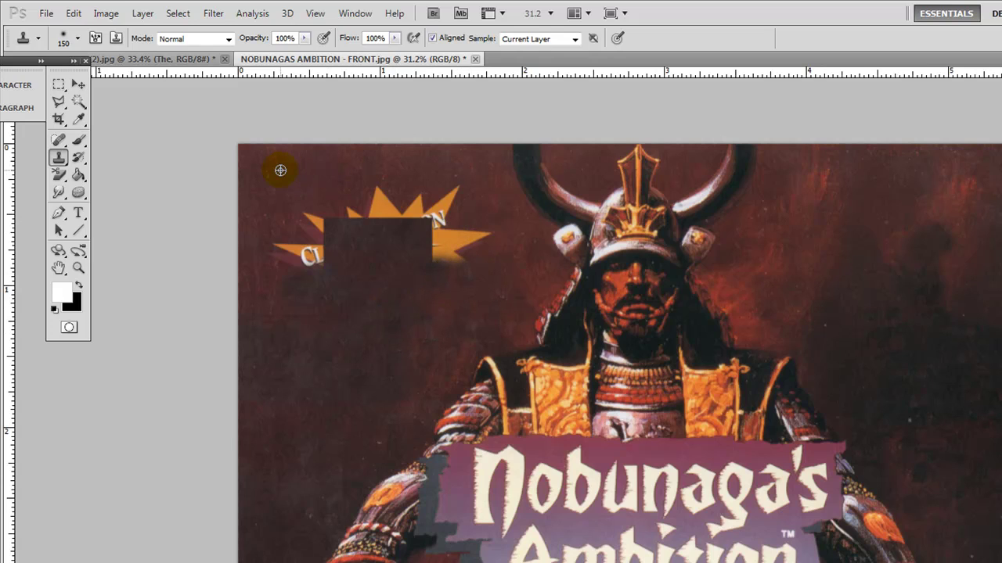
mouse_move(313, 212)
mouse_down()
mouse_move(331, 217)
mouse_move(331, 228)
mouse_up()
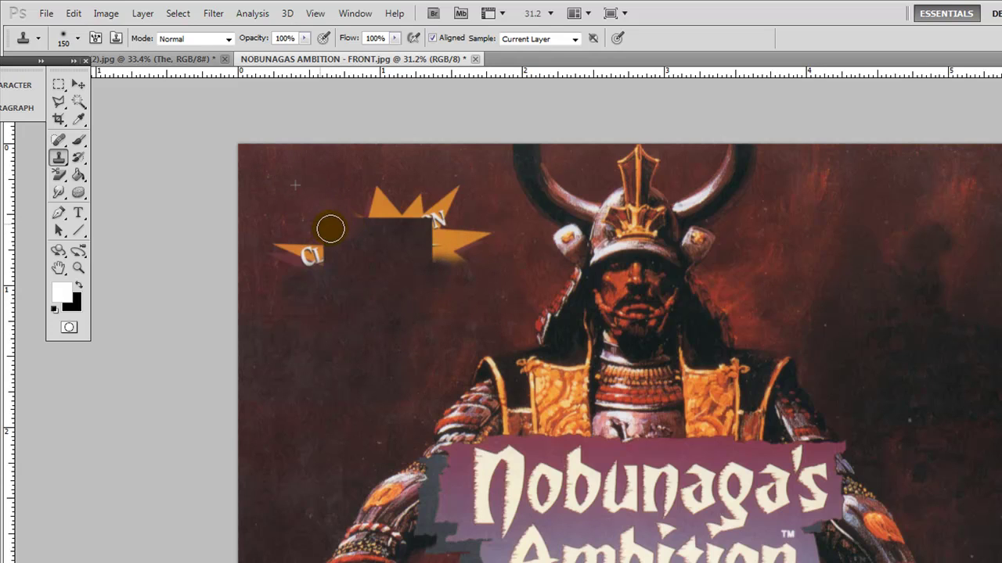
drag(273, 252, 314, 251)
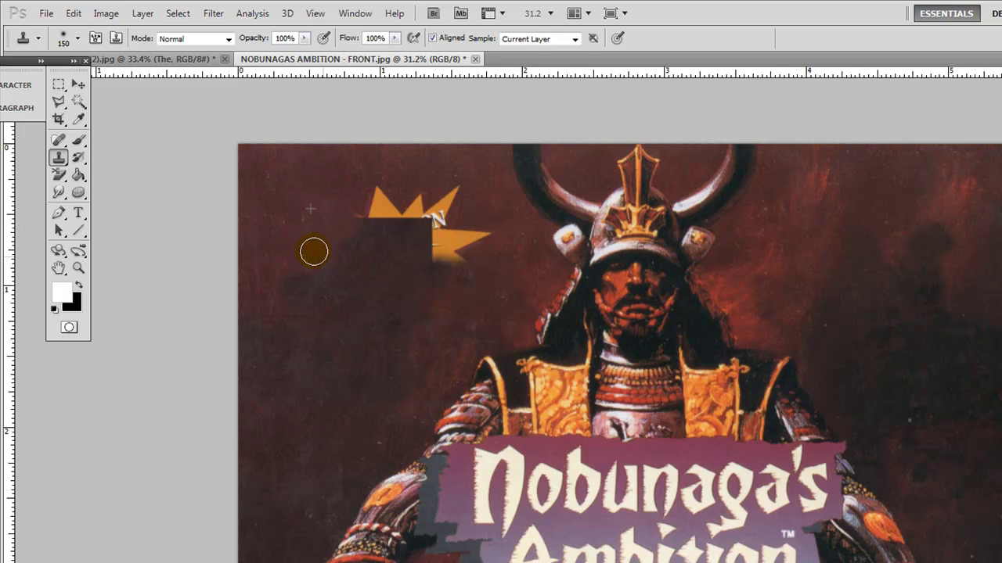
Sample fresh background and clone it over the starburst's upper points and the leftover edge at its lower right
alt+click(318, 188)
mouse_move(354, 202)
mouse_down()
mouse_move(360, 210)
mouse_move(371, 188)
mouse_move(378, 206)
mouse_move(369, 207)
mouse_move(405, 217)
mouse_move(427, 210)
mouse_up()
alt+click(509, 266)
mouse_move(446, 264)
mouse_down()
mouse_move(473, 261)
mouse_move(433, 259)
mouse_up()
Try to clone background over the starburst's remaining right-hand points, and undo the last stroke
alt+click(500, 286)
mouse_move(484, 237)
mouse_down()
mouse_move(428, 231)
mouse_move(459, 195)
mouse_up()
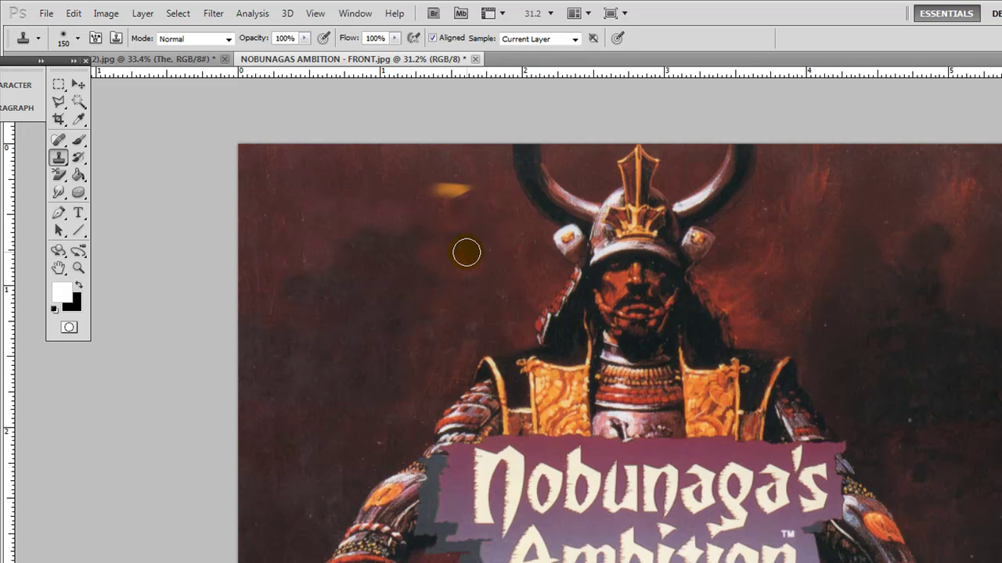
click(73, 13)
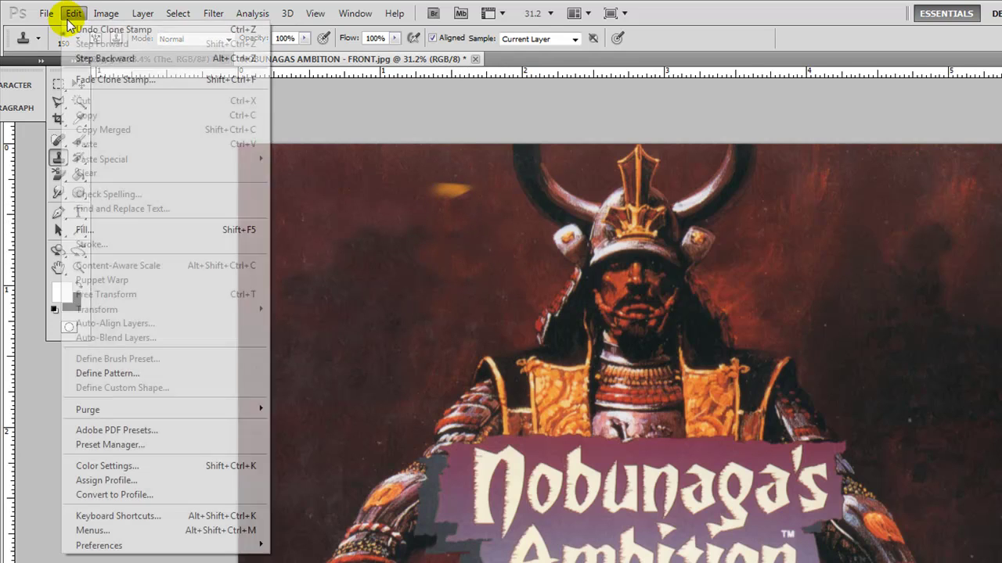
click(75, 31)
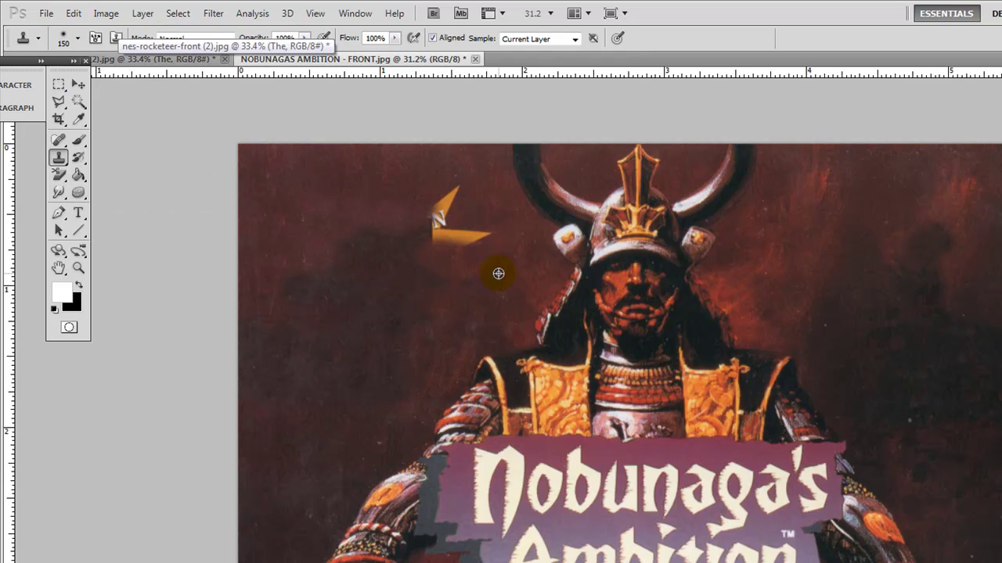
Clone background over the starburst's last right-hand points, and shift the Layers and History panels further off the artwork
mouse_move(485, 235)
mouse_down()
mouse_move(461, 239)
mouse_move(436, 228)
mouse_move(431, 220)
mouse_move(456, 189)
mouse_up()
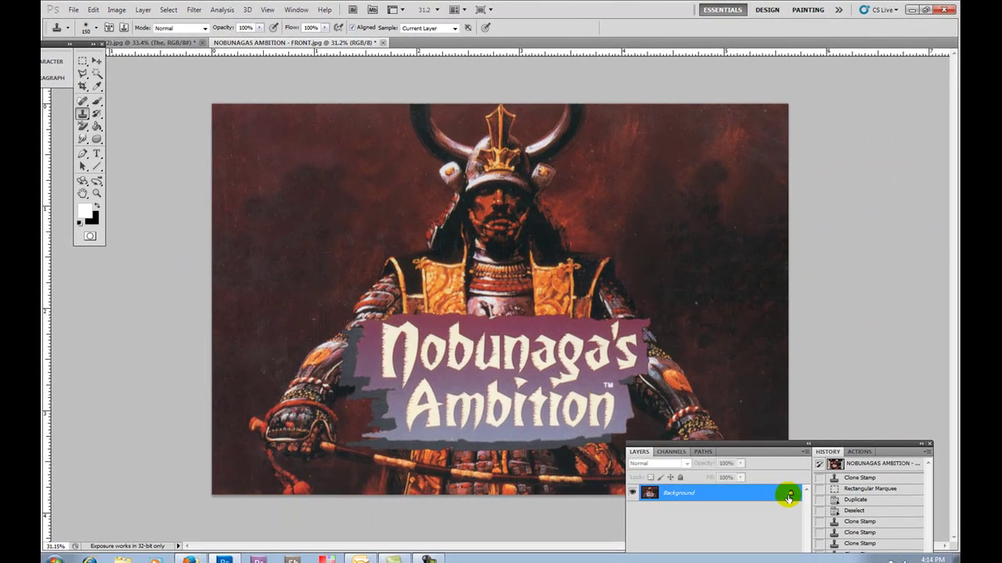
mouse_move(760, 443)
mouse_down()
mouse_move(778, 255)
mouse_move(791, 450)
mouse_up()
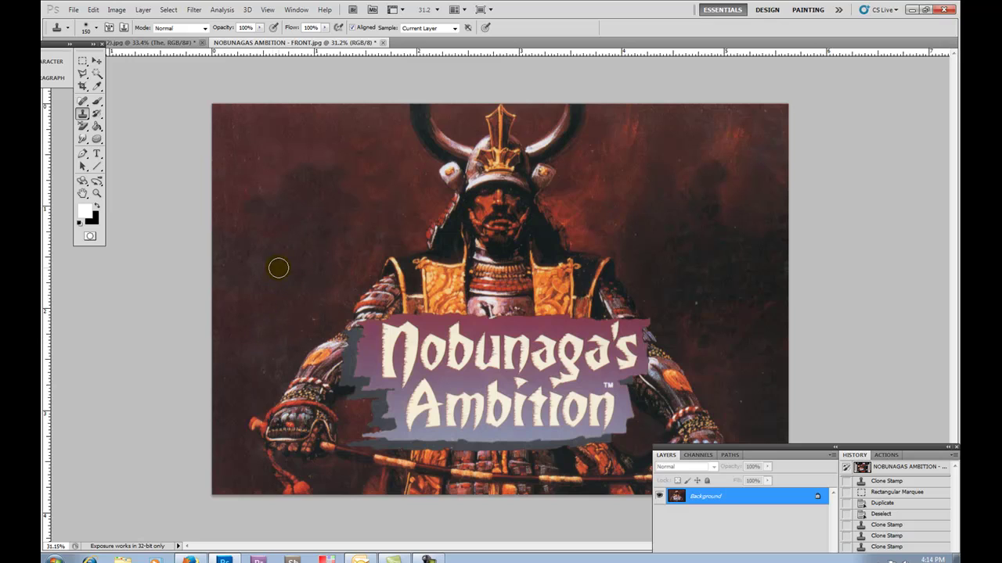
Apply a Levels adjustment to the RGB channel with a black input level of 34 and a white input level of 211
click(115, 10)
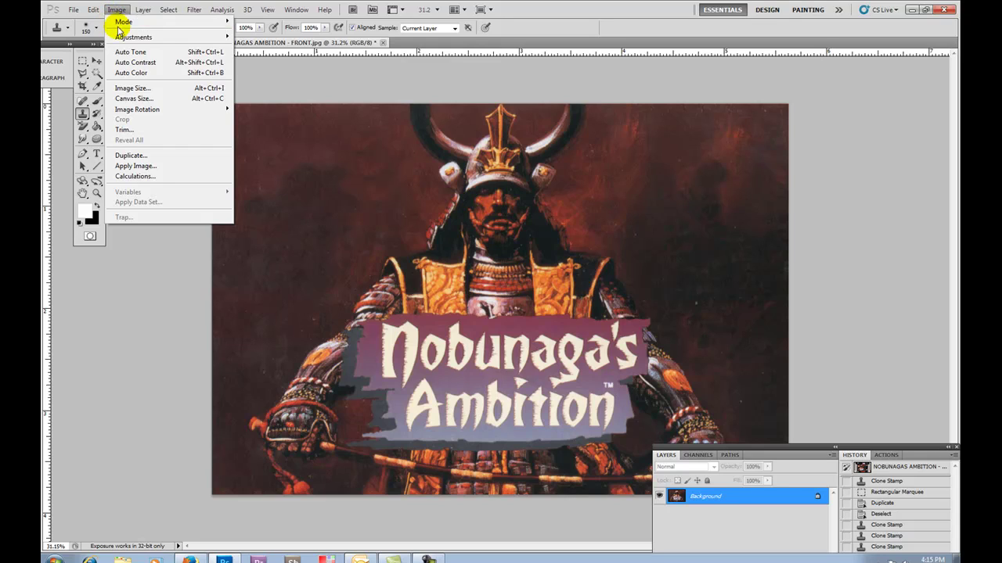
mouse_move(119, 36)
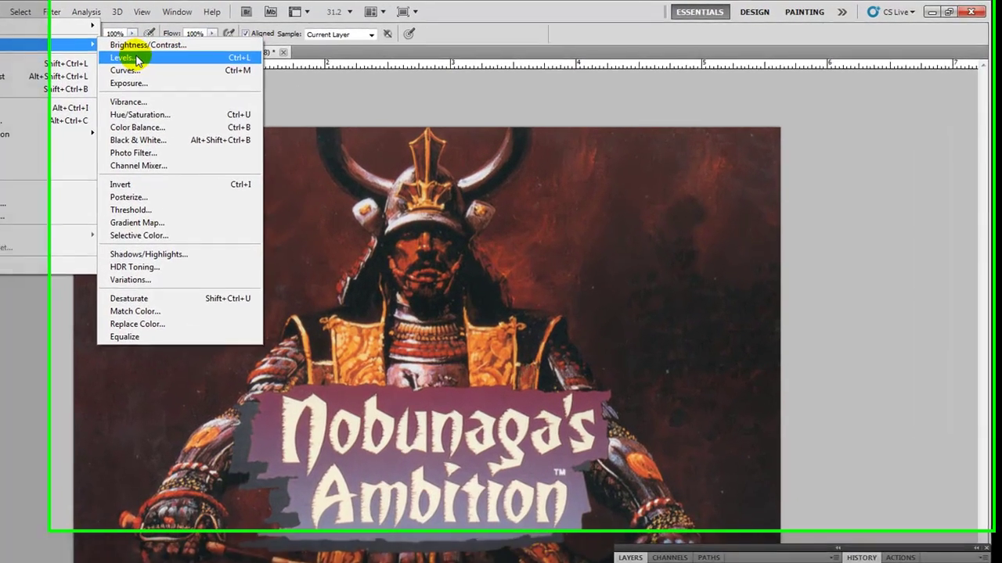
key(Escape)
key(i)
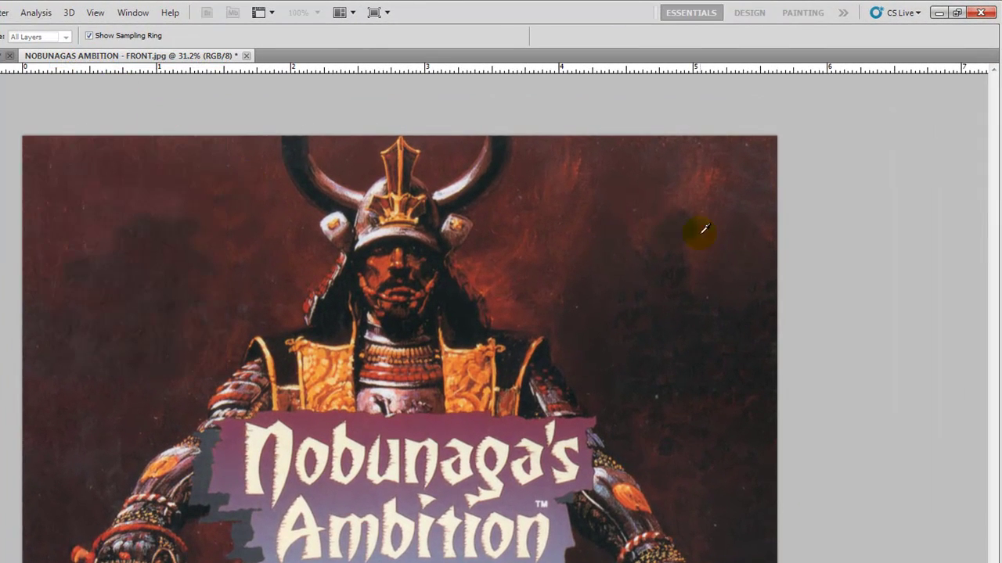
key(ctrl+l)
drag(781, 125, 768, 124)
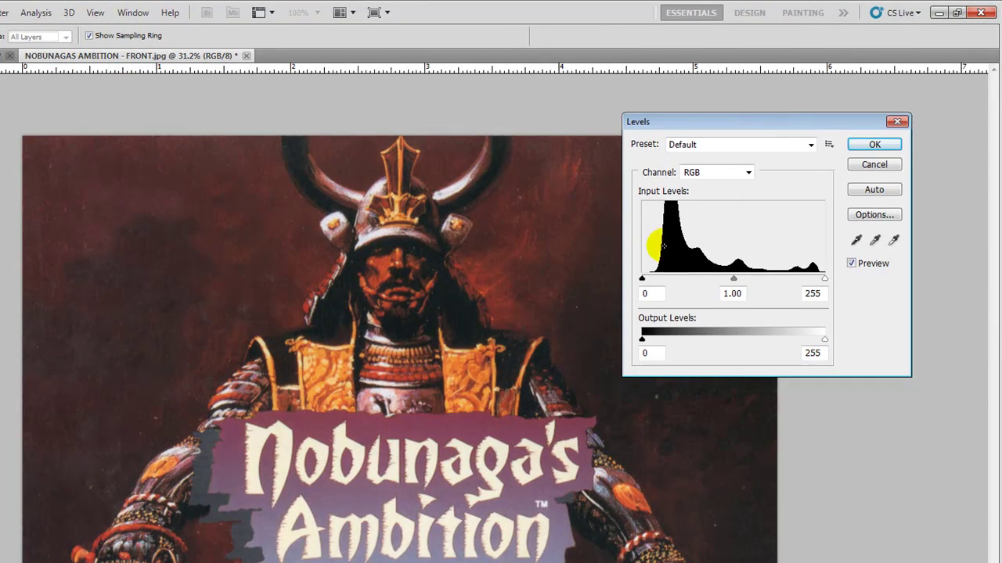
drag(642, 280, 666, 281)
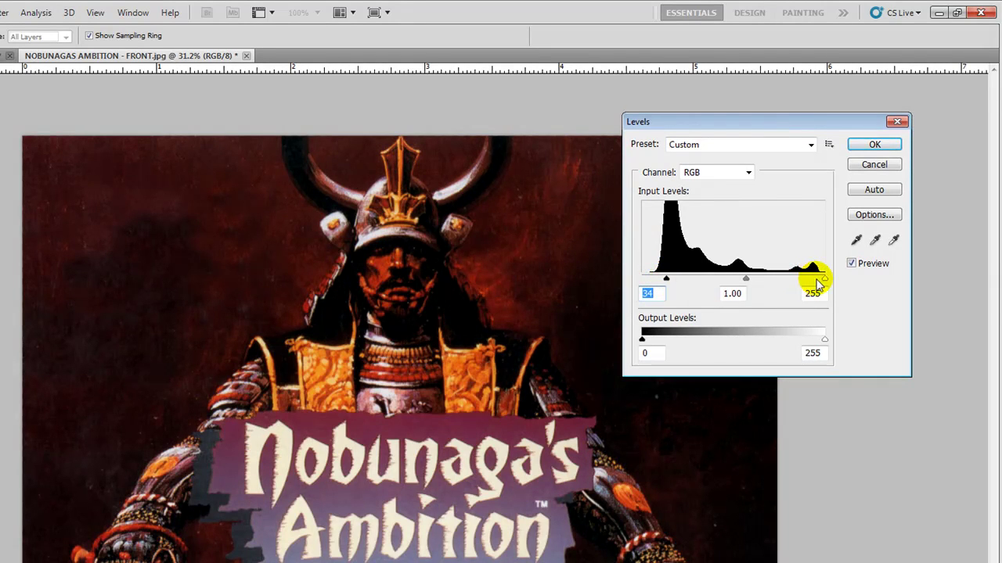
drag(824, 283, 794, 282)
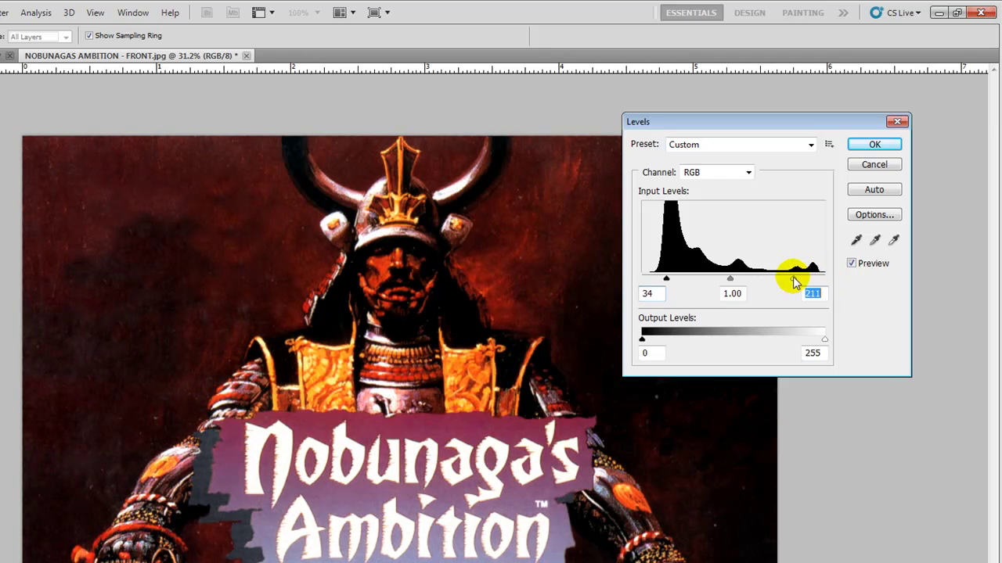
click(875, 144)
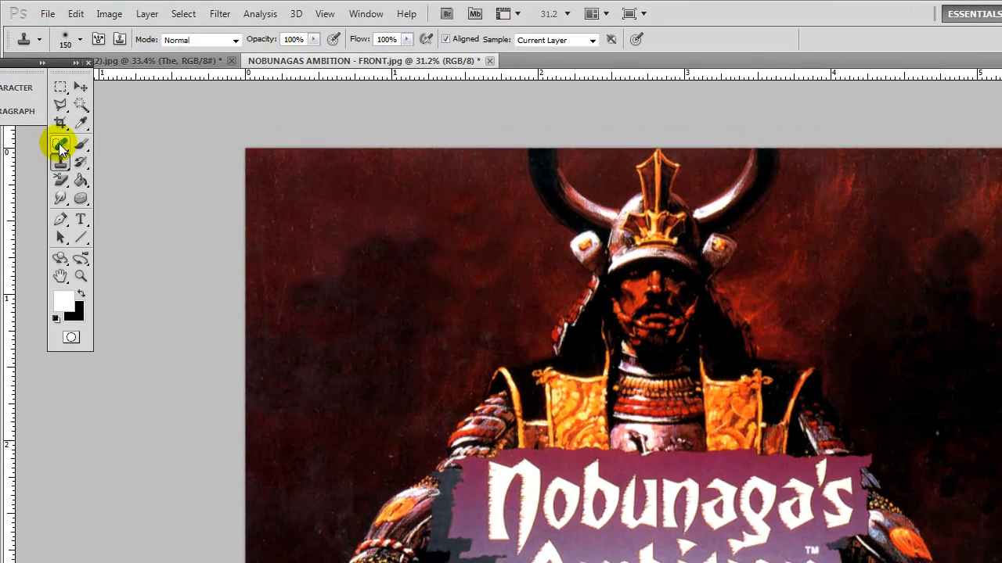
Remove the small specks from the dark background on both sides of the samurai with the Content-Aware Spot Healing Brush
right_click(78, 104)
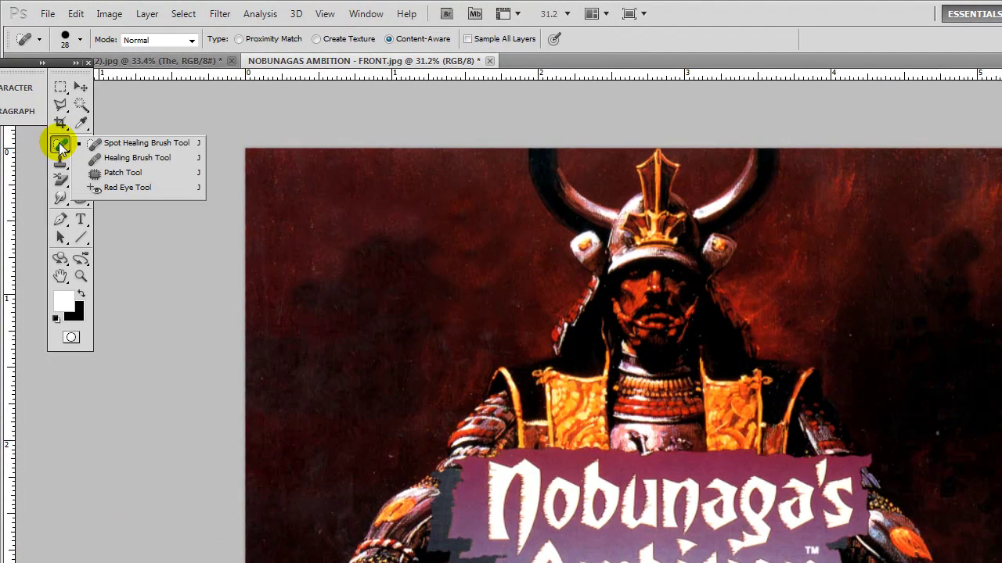
click(117, 143)
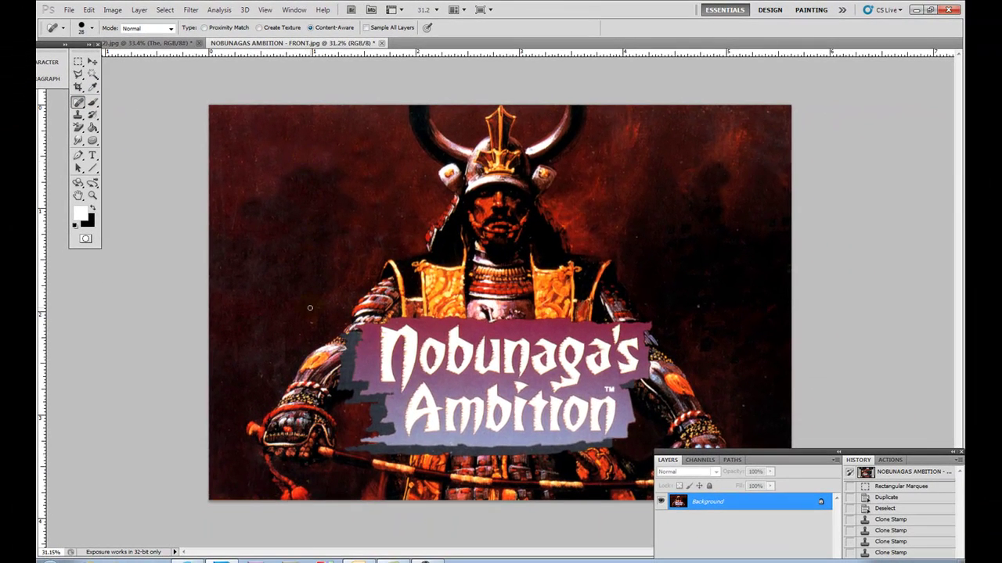
drag(313, 322, 307, 345)
click(300, 334)
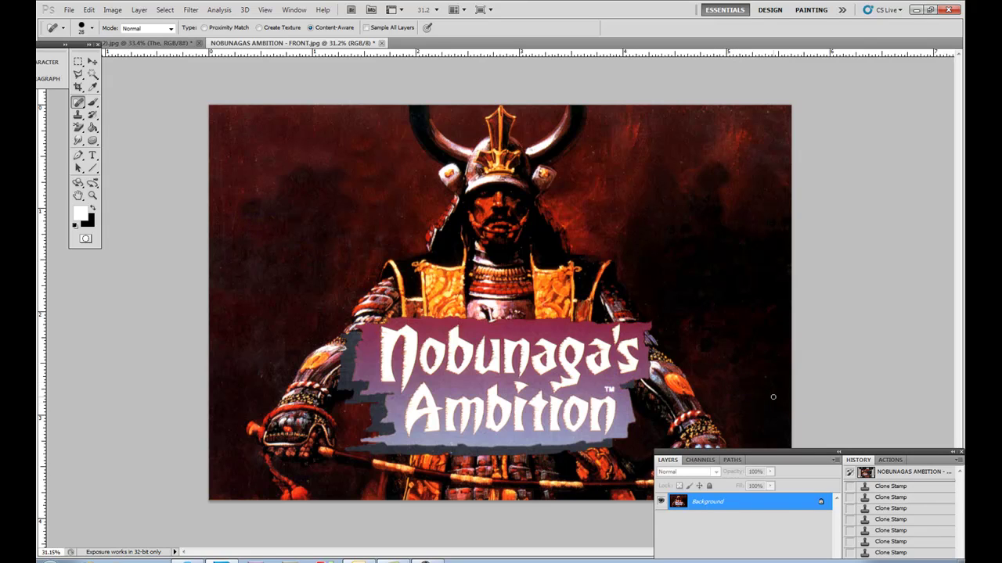
Raise the Layers and History panels to examine the full list of recorded edits
drag(792, 452, 794, 278)
click(172, 394)
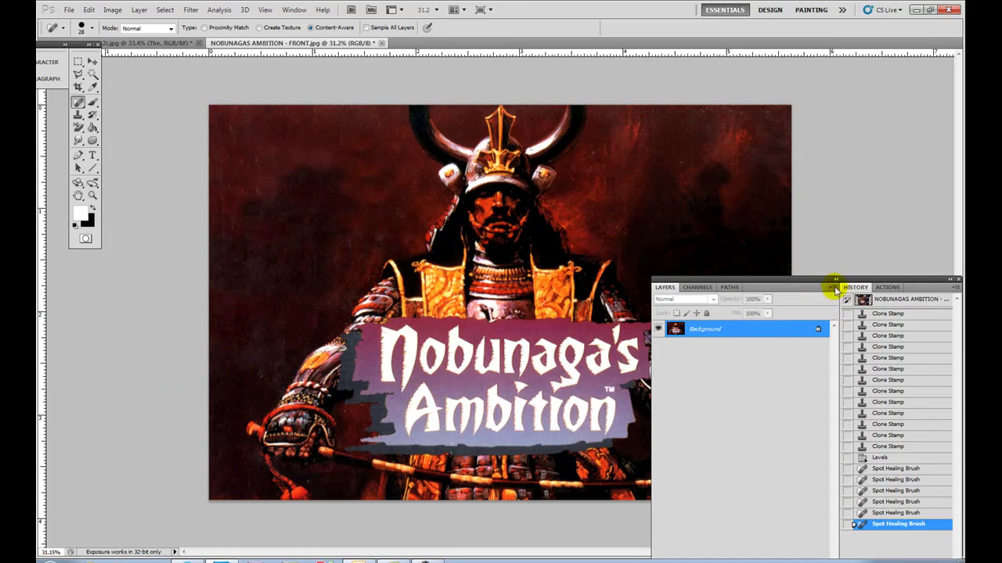
Duplicate the Background layer, set the copy's blending mode to Multiply, and move the floating panels clear of the artwork
drag(820, 277, 832, 180)
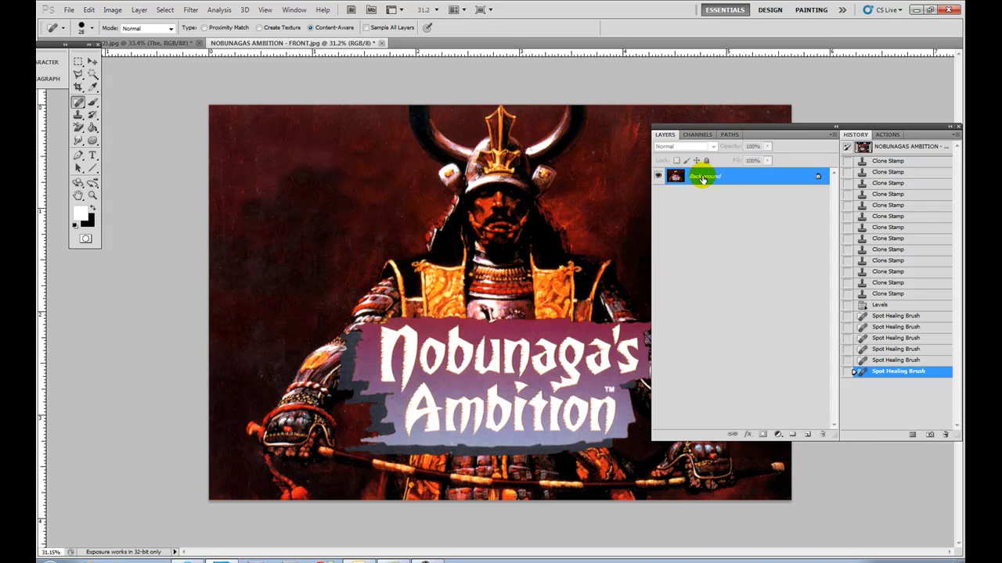
drag(703, 179, 808, 436)
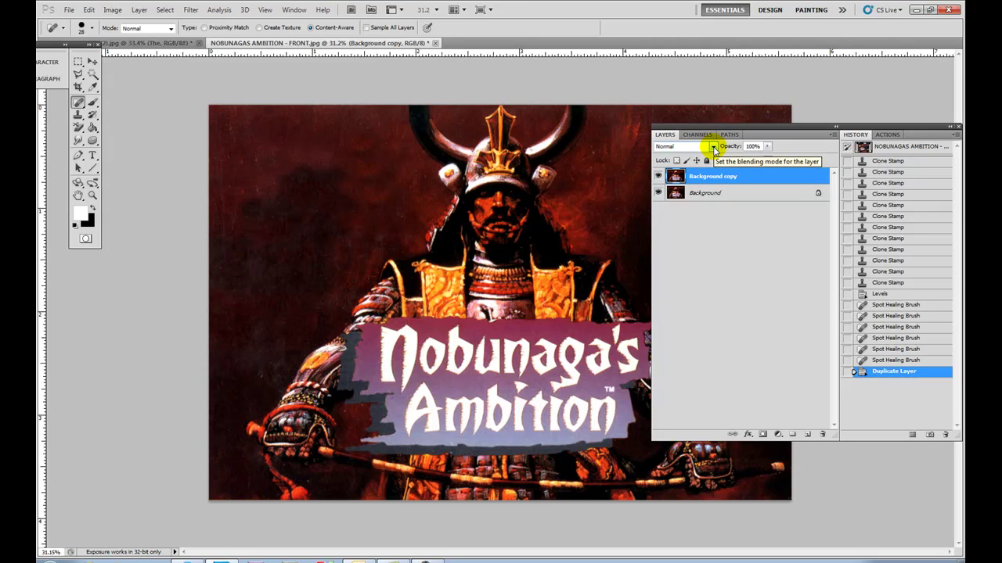
click(714, 149)
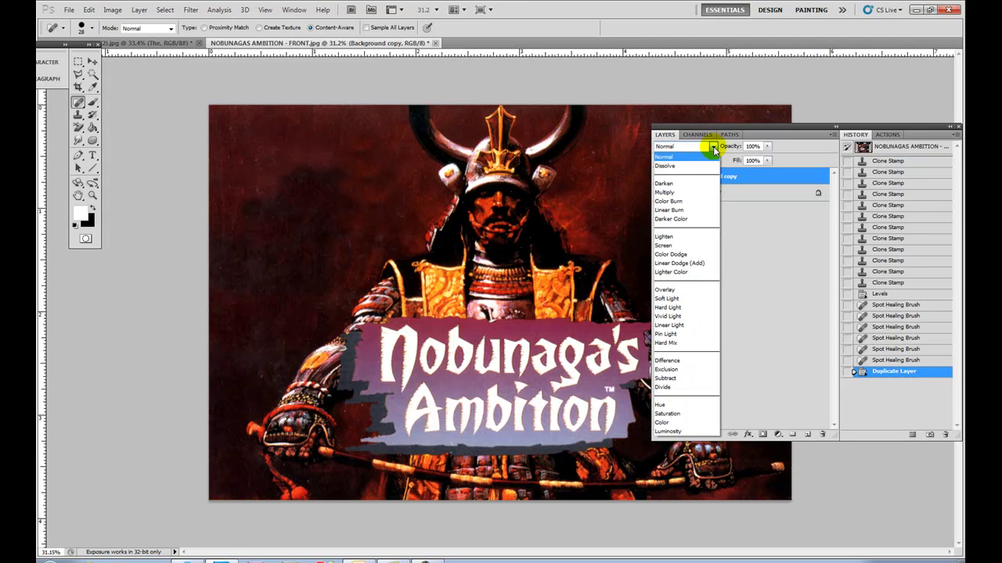
click(674, 192)
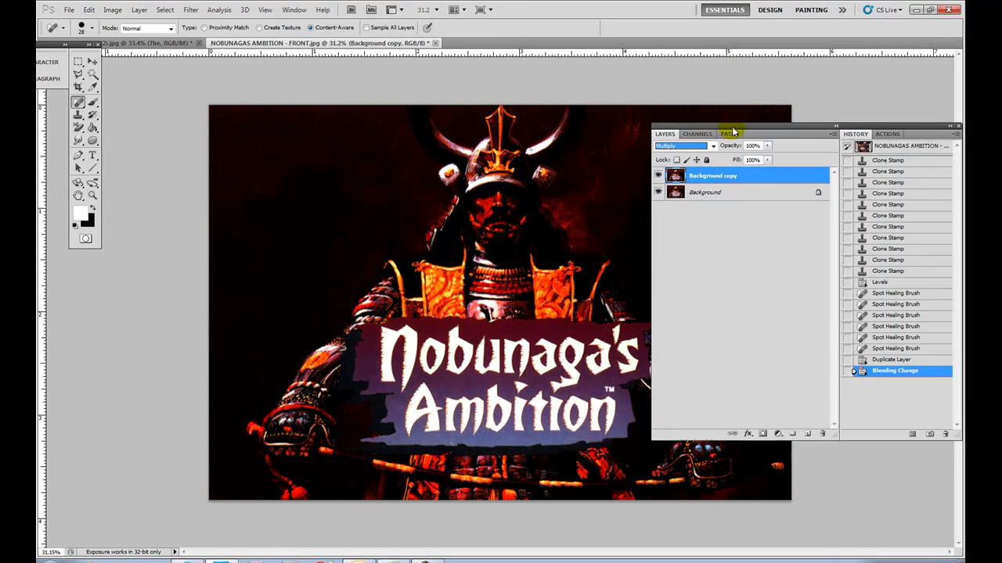
drag(729, 132, 877, 149)
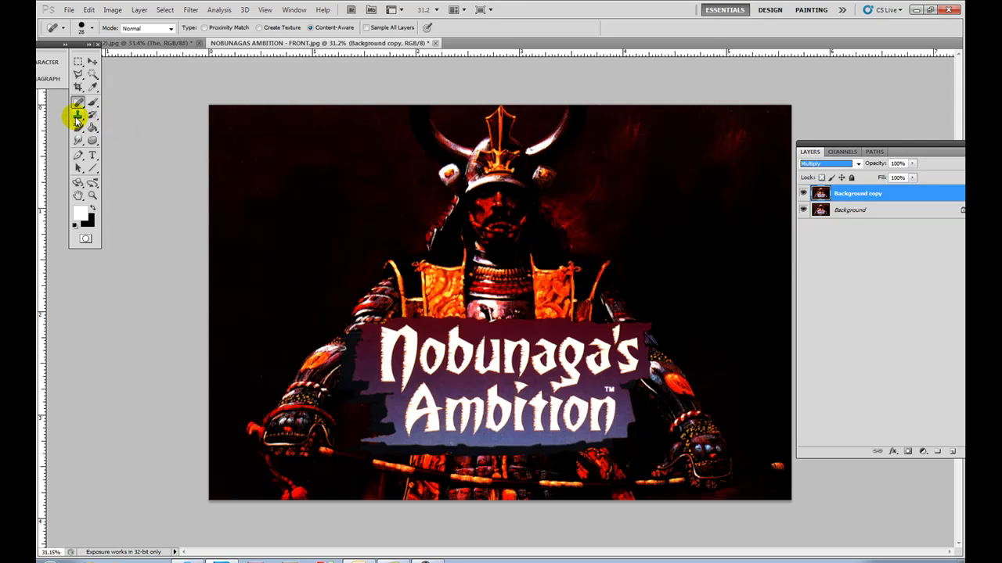
Erase the Multiply copy over the samurai, title and surrounding background with a soft 862 px Eraser at 0% hardness
click(78, 128)
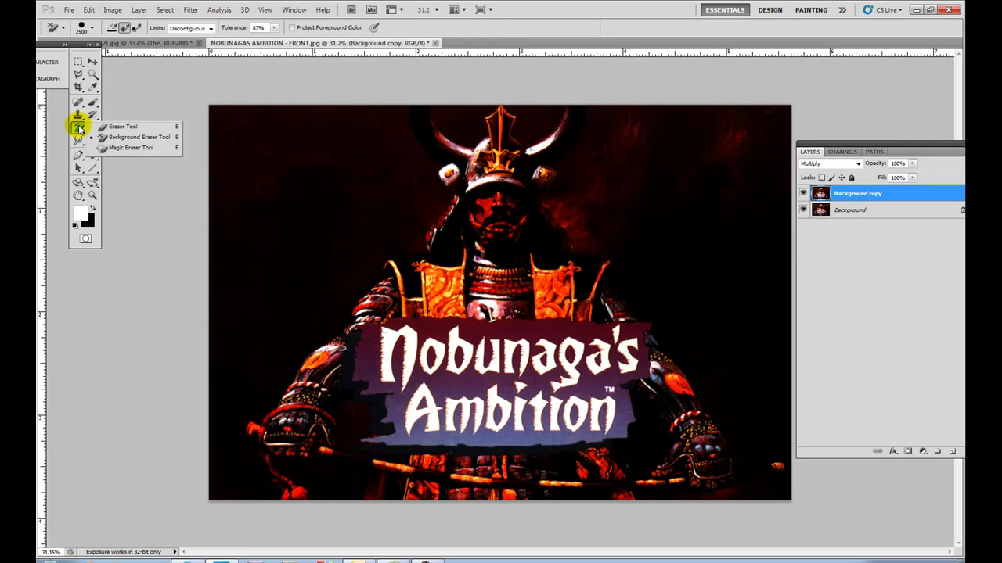
click(124, 127)
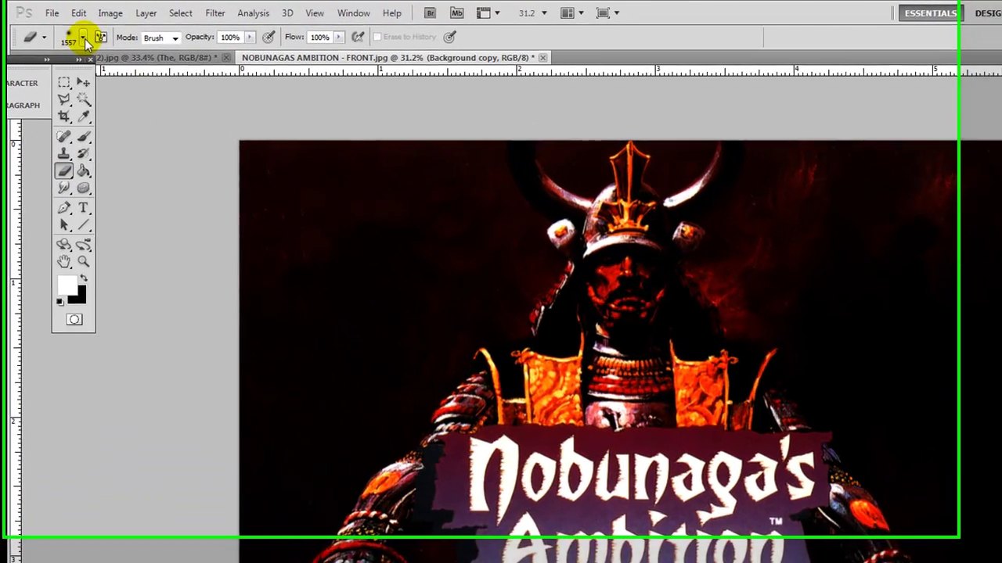
click(92, 28)
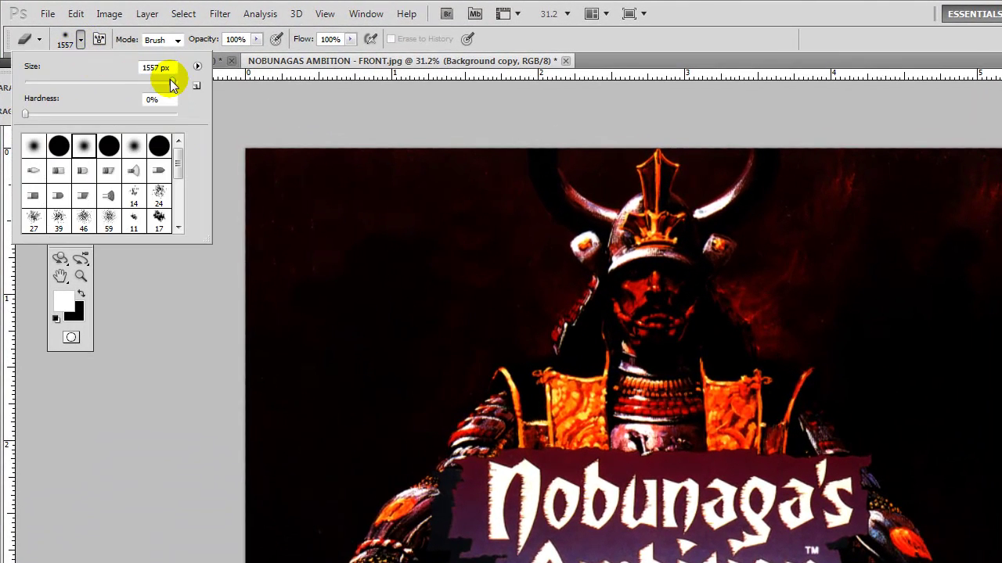
mouse_move(172, 83)
mouse_down()
mouse_move(154, 83)
mouse_move(168, 84)
mouse_up()
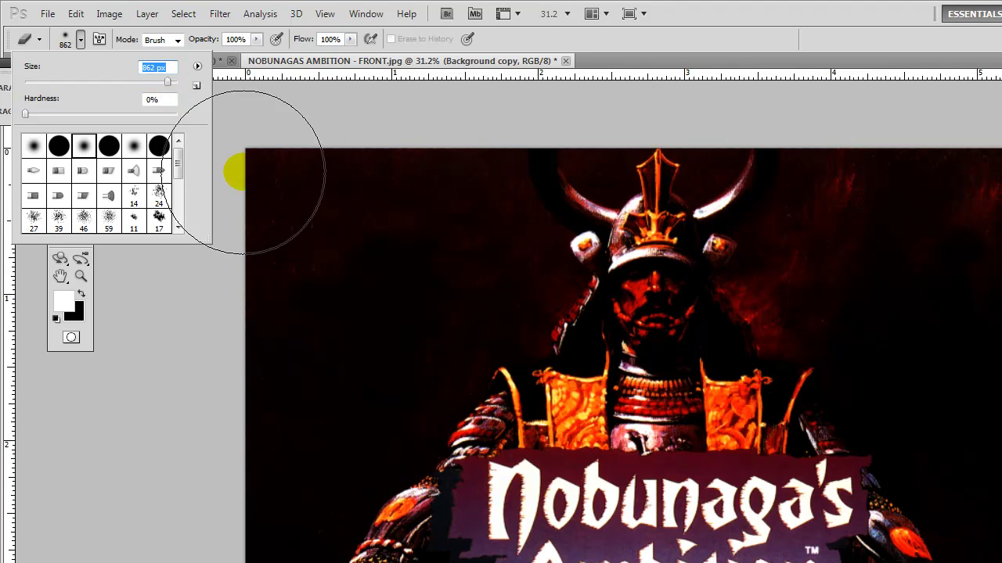
key(Return)
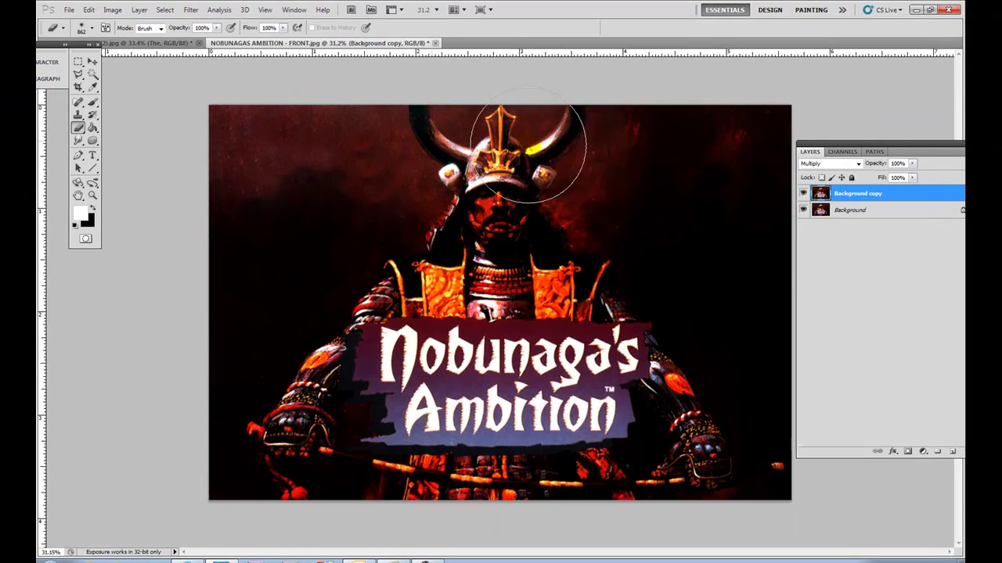
mouse_move(529, 149)
mouse_down()
mouse_move(699, 139)
mouse_move(754, 324)
mouse_up()
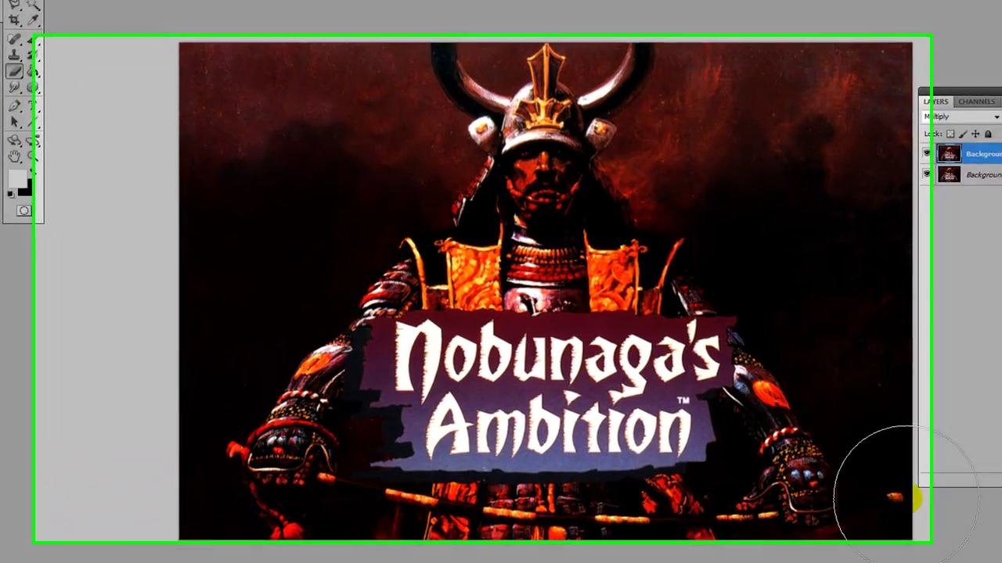
mouse_move(907, 499)
mouse_down()
mouse_move(863, 356)
mouse_move(723, 147)
mouse_move(718, 414)
mouse_move(670, 520)
mouse_move(626, 249)
mouse_move(580, 122)
mouse_up()
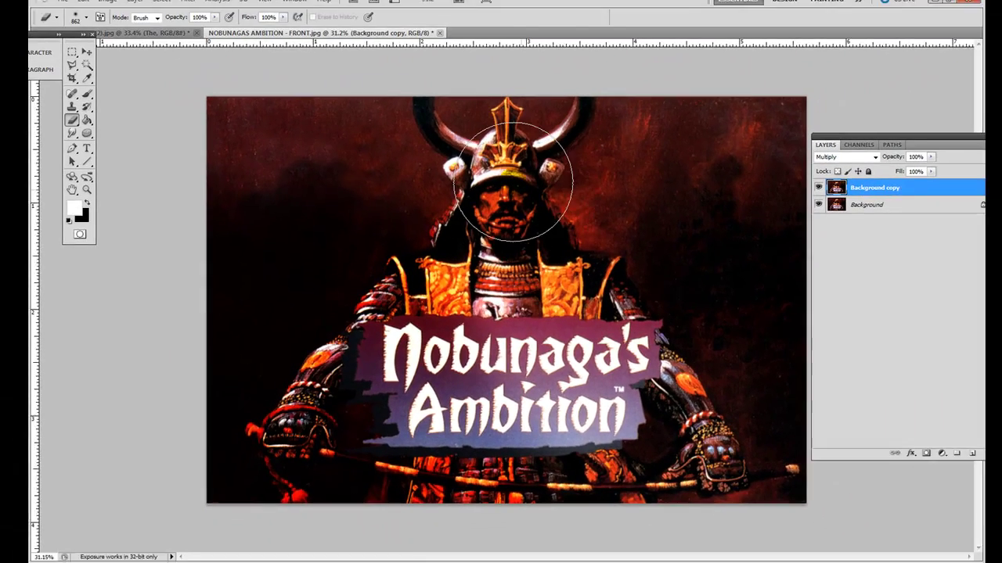
mouse_move(513, 182)
mouse_down()
mouse_move(540, 378)
mouse_move(501, 439)
mouse_move(446, 454)
mouse_move(397, 509)
mouse_move(287, 543)
mouse_move(206, 519)
mouse_move(170, 416)
mouse_move(177, 251)
mouse_move(190, 196)
mouse_move(233, 145)
mouse_move(366, 119)
mouse_move(523, 321)
mouse_move(466, 489)
mouse_move(536, 440)
mouse_move(592, 329)
mouse_up()
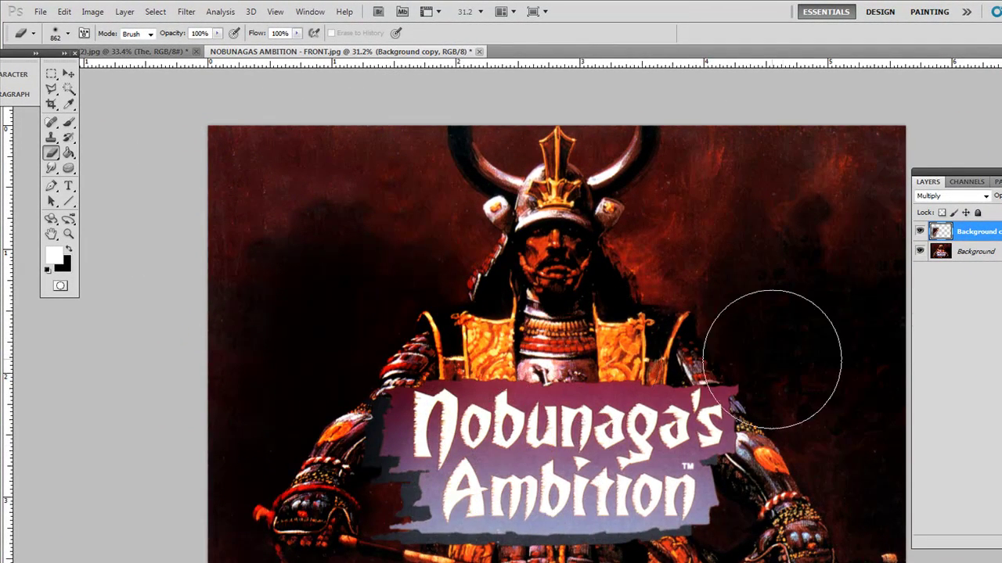
Hide the Background layer briefly to inspect the remaining copy, and erase the leftovers over the samurai's left-hand arm and the title
click(919, 251)
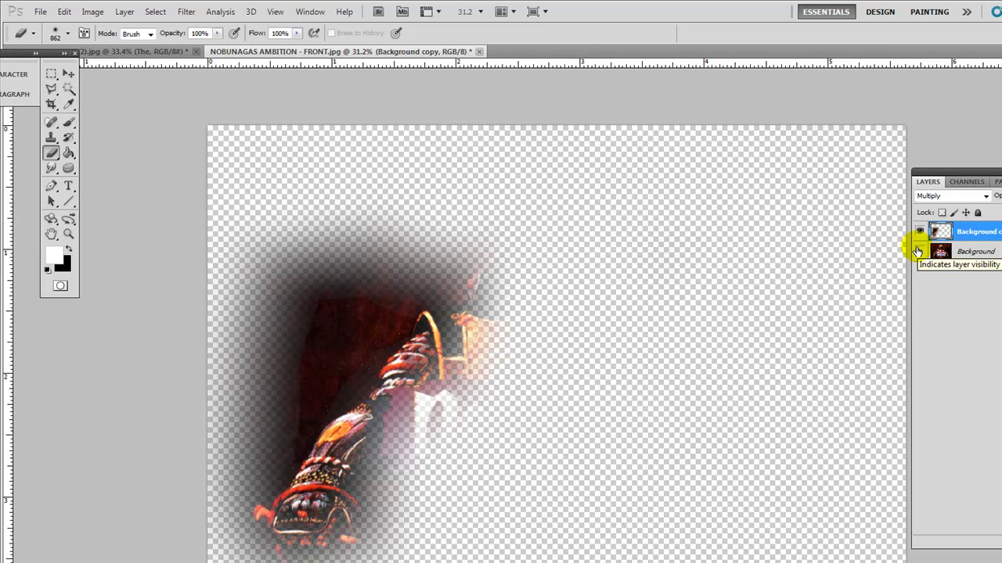
click(919, 250)
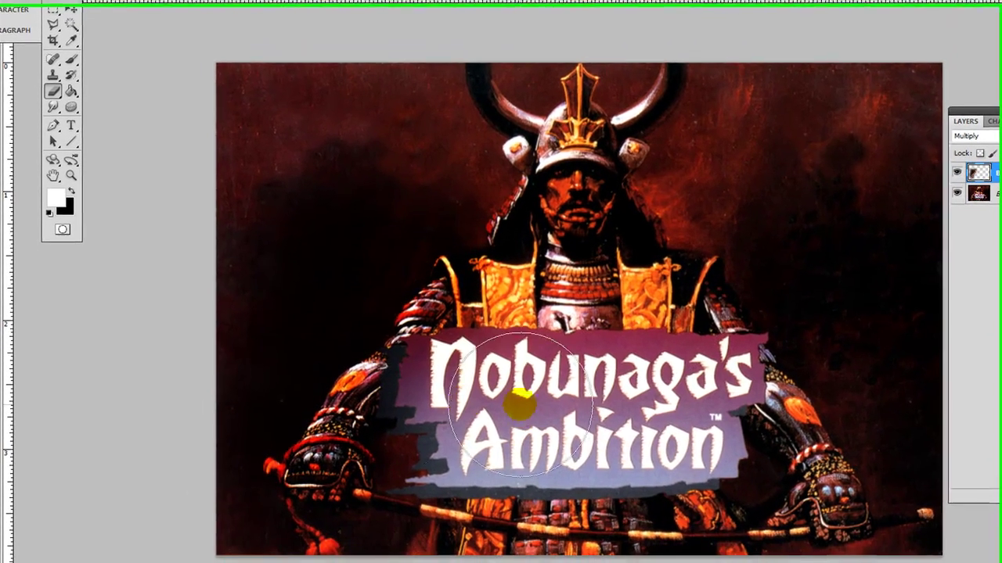
mouse_move(401, 424)
mouse_down()
mouse_move(391, 438)
mouse_move(438, 479)
mouse_move(427, 395)
mouse_move(454, 344)
mouse_move(490, 329)
mouse_move(518, 293)
mouse_move(540, 223)
mouse_move(608, 141)
mouse_up()
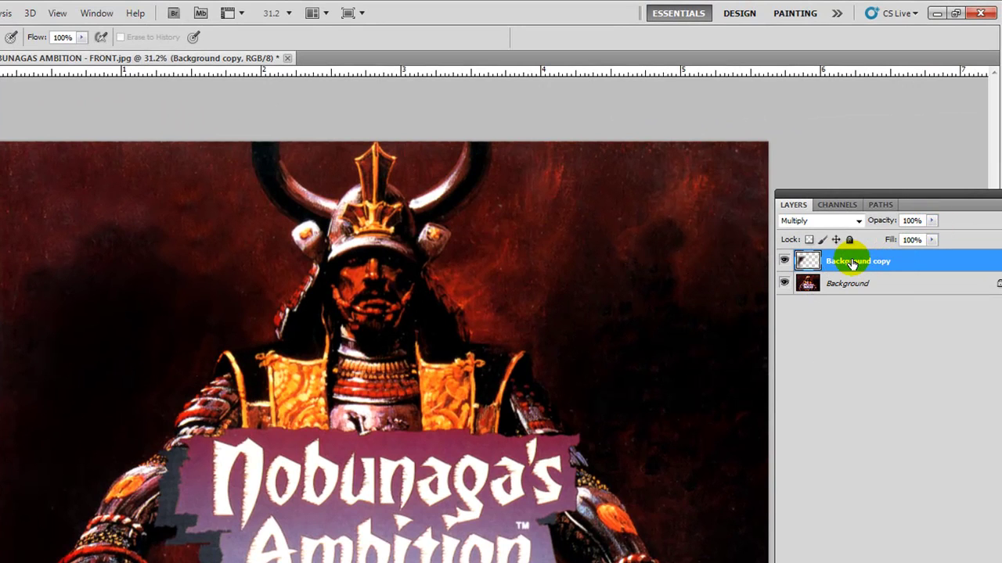
Set the Background copy layer's opacity to 79%, hiding the Background layer temporarily to judge the darkening on its own
click(931, 221)
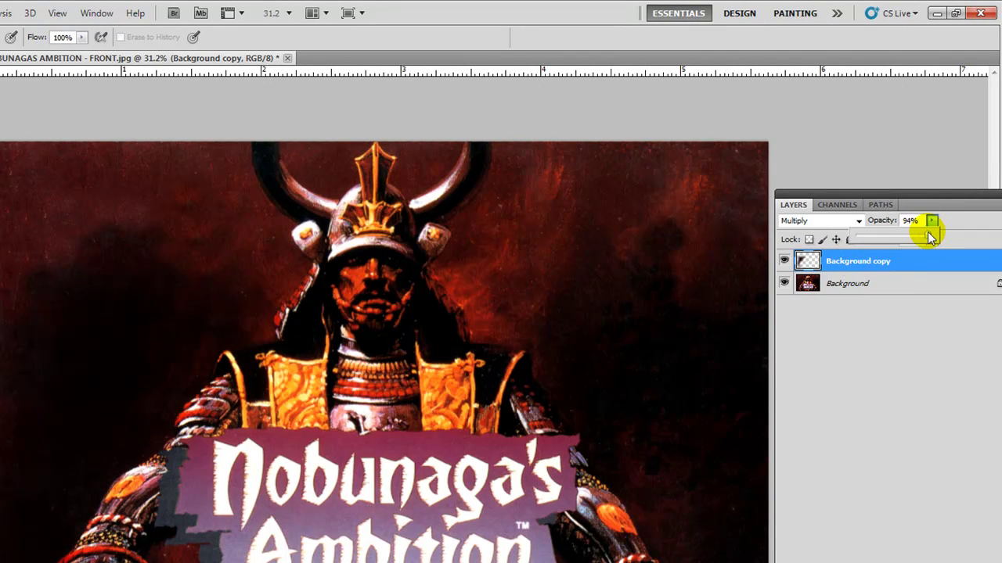
drag(928, 239, 903, 239)
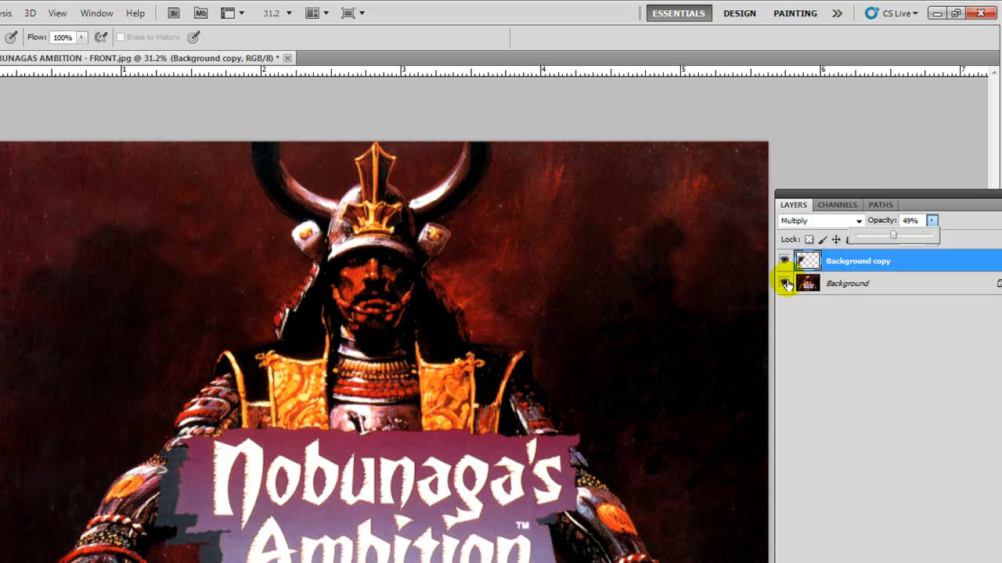
click(785, 283)
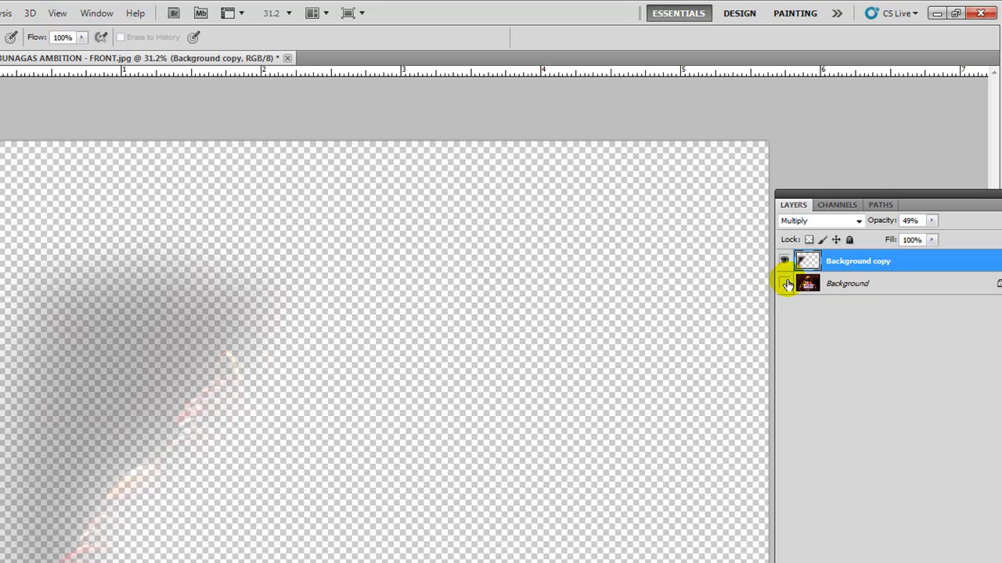
click(933, 222)
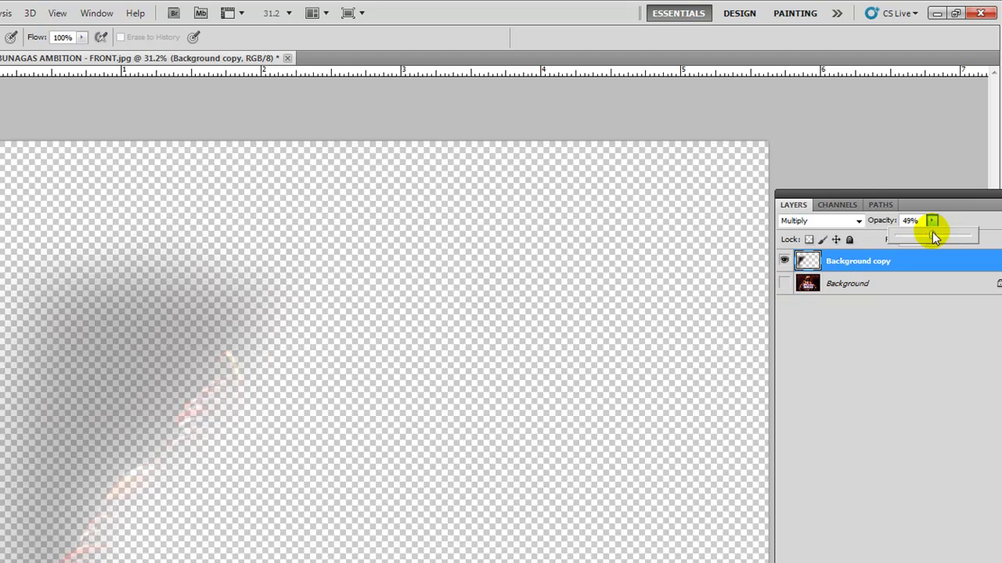
mouse_move(932, 234)
mouse_down()
mouse_move(979, 242)
mouse_move(850, 240)
mouse_move(939, 251)
mouse_move(928, 246)
mouse_move(959, 242)
mouse_move(947, 242)
mouse_up()
click(785, 283)
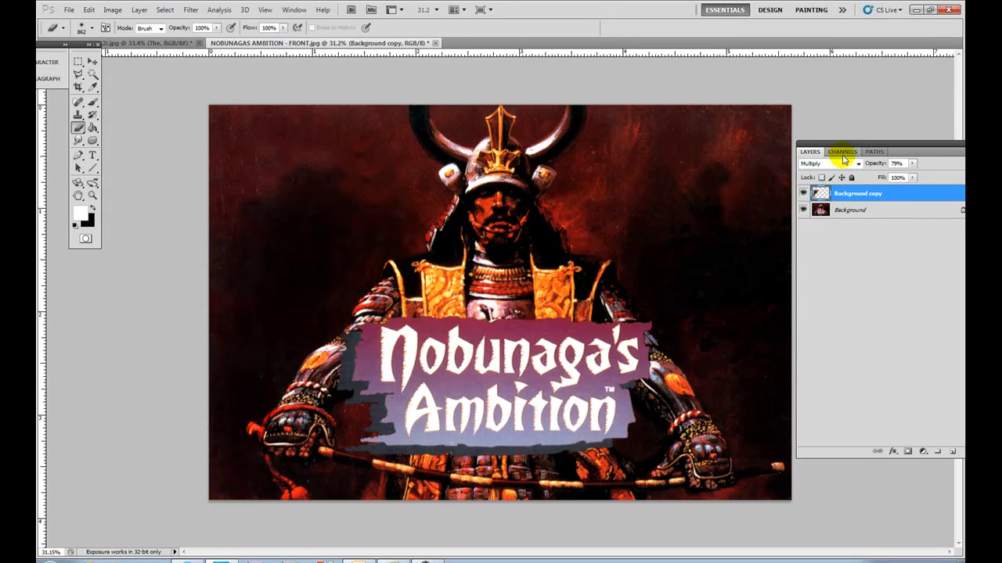
Check the image's resolution in the Image Size settings without altering any values
mouse_move(849, 143)
mouse_down()
mouse_move(819, 126)
mouse_move(852, 128)
mouse_up()
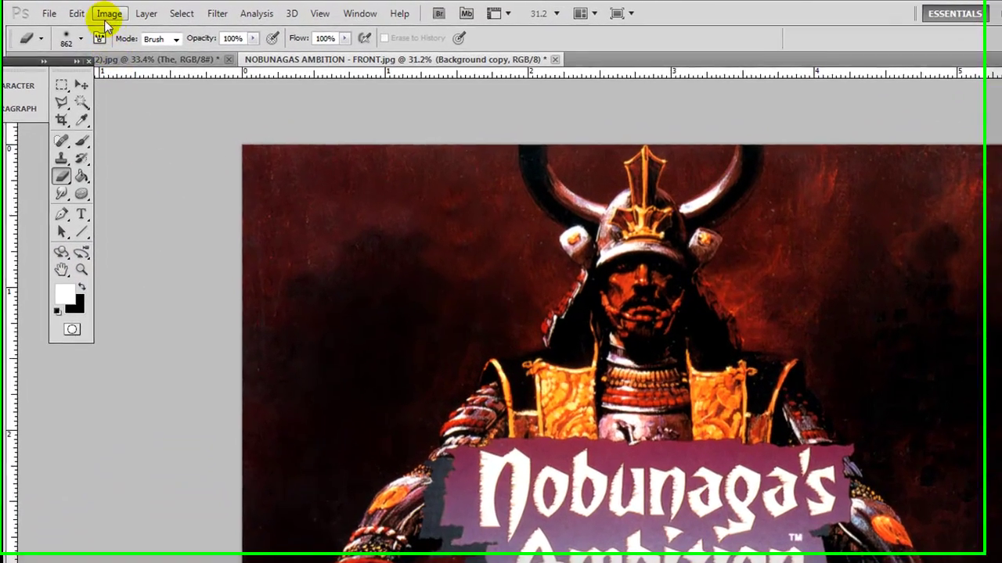
click(109, 11)
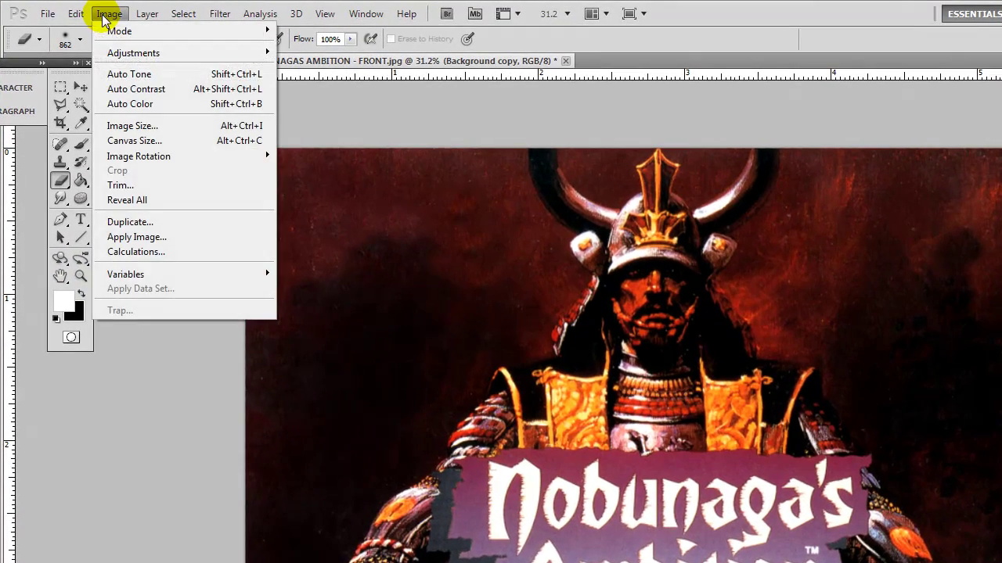
key(Escape)
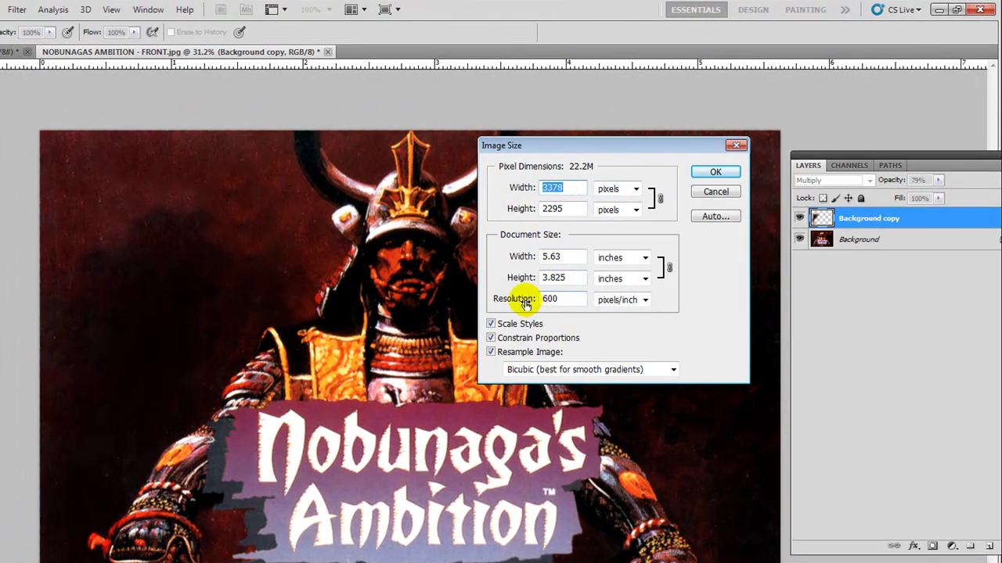
double_click(560, 300)
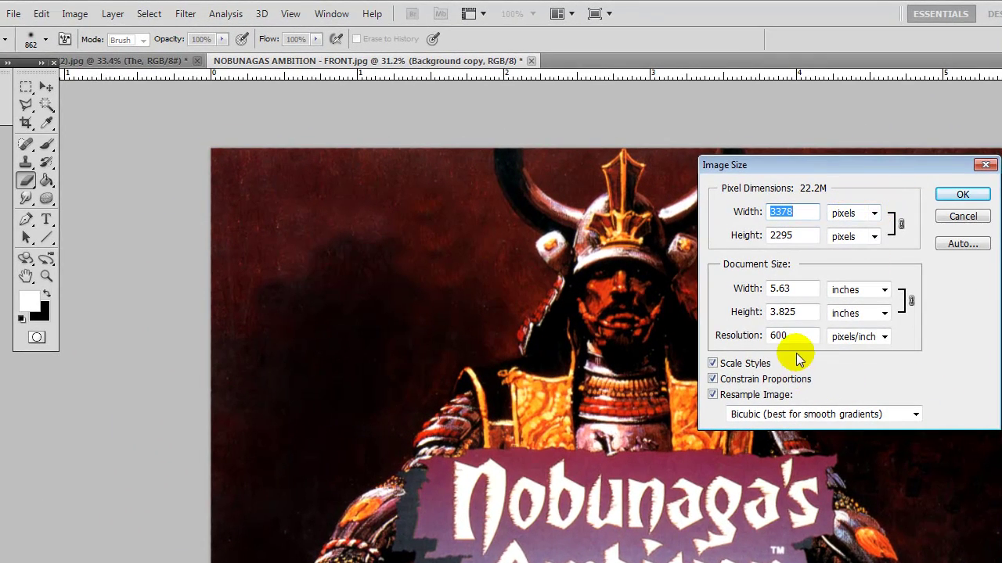
click(961, 195)
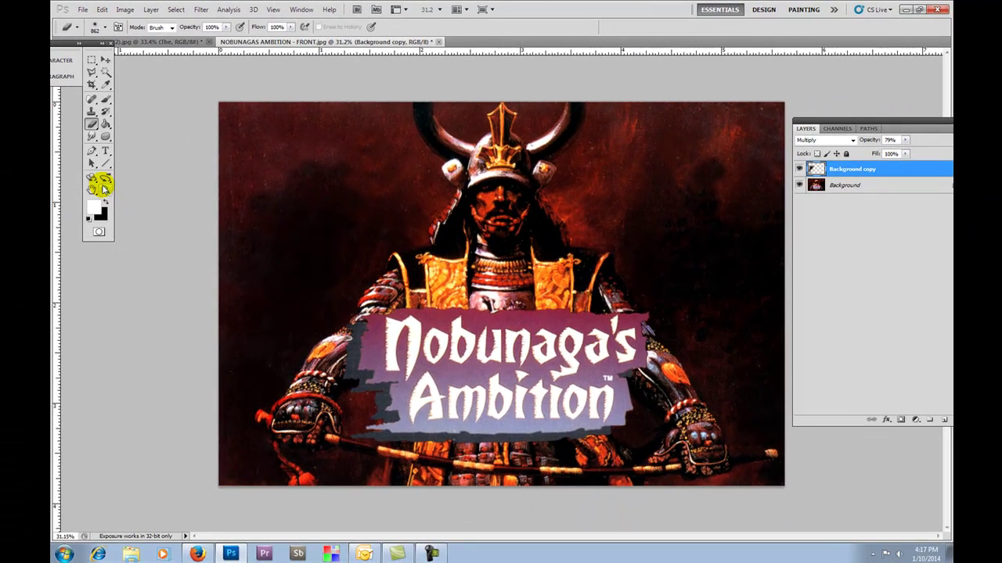
Clone the purple banner colour over the TM mark on the Background layer with a soft 61 px Clone Stamp
click(104, 188)
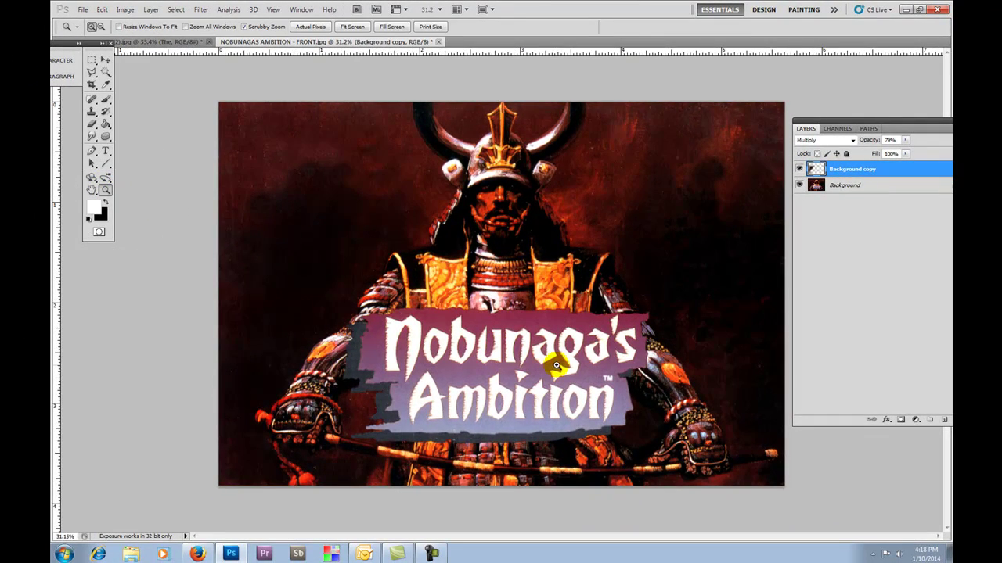
drag(624, 391, 632, 487)
drag(634, 540, 662, 540)
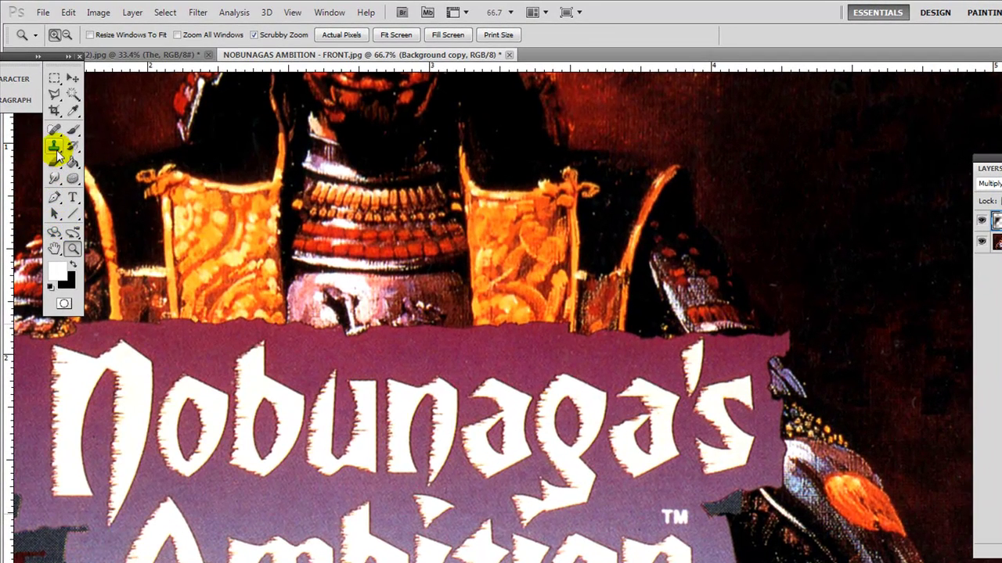
click(55, 149)
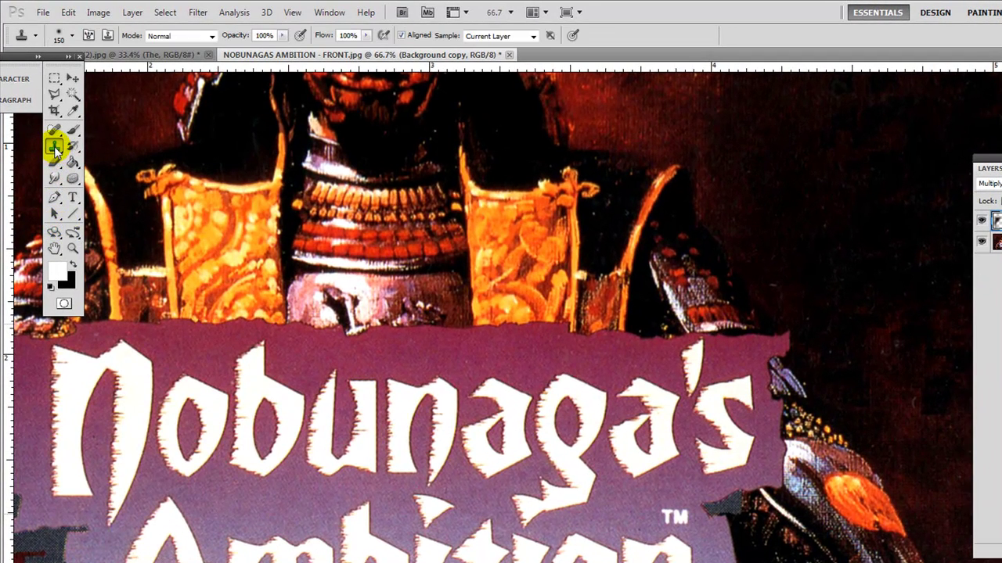
click(72, 35)
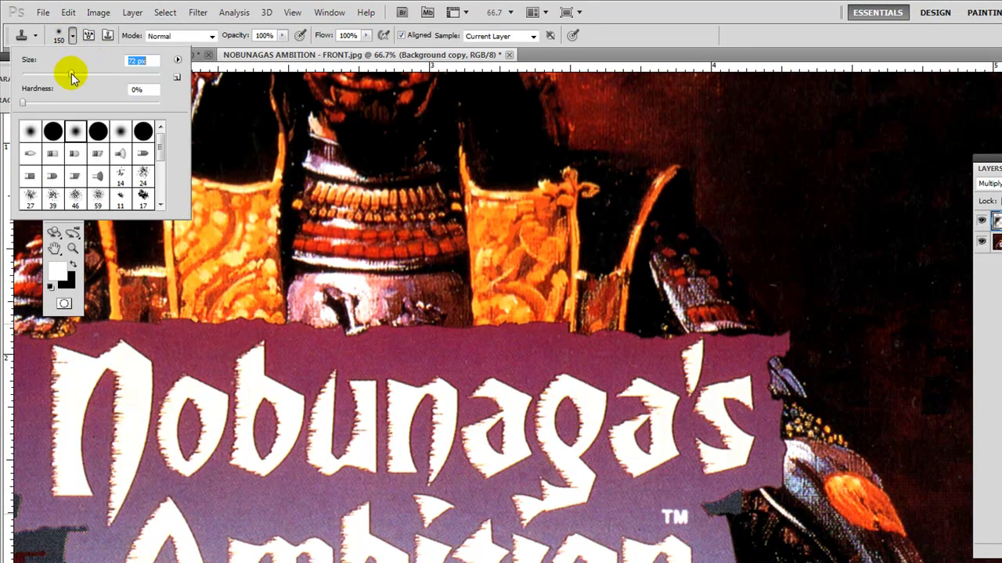
drag(71, 76, 63, 74)
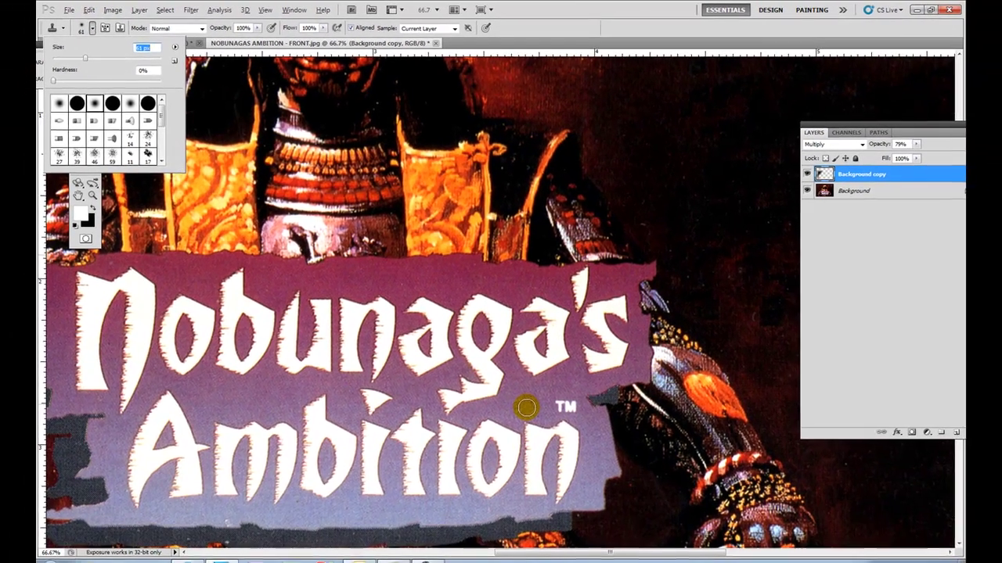
click(624, 518)
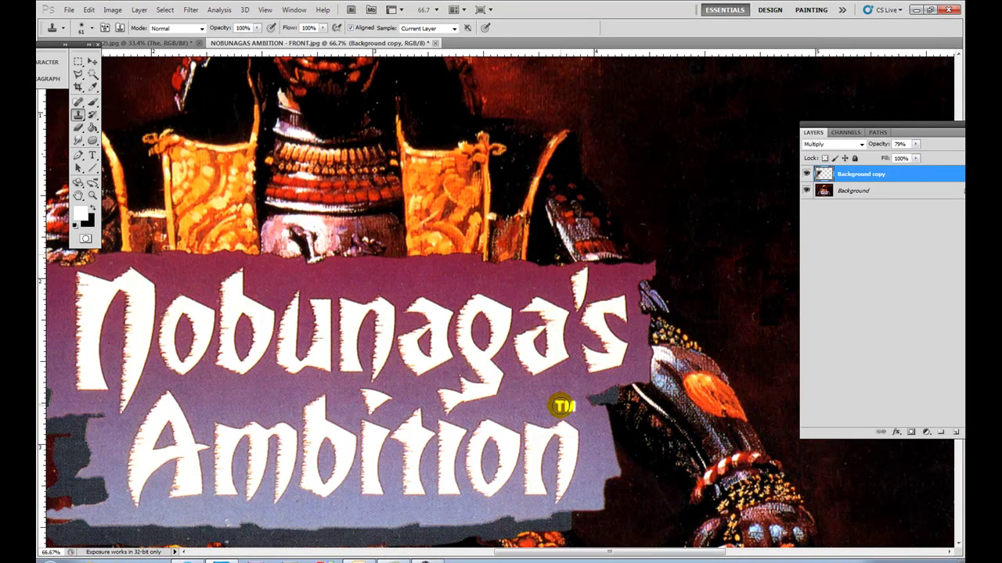
click(858, 193)
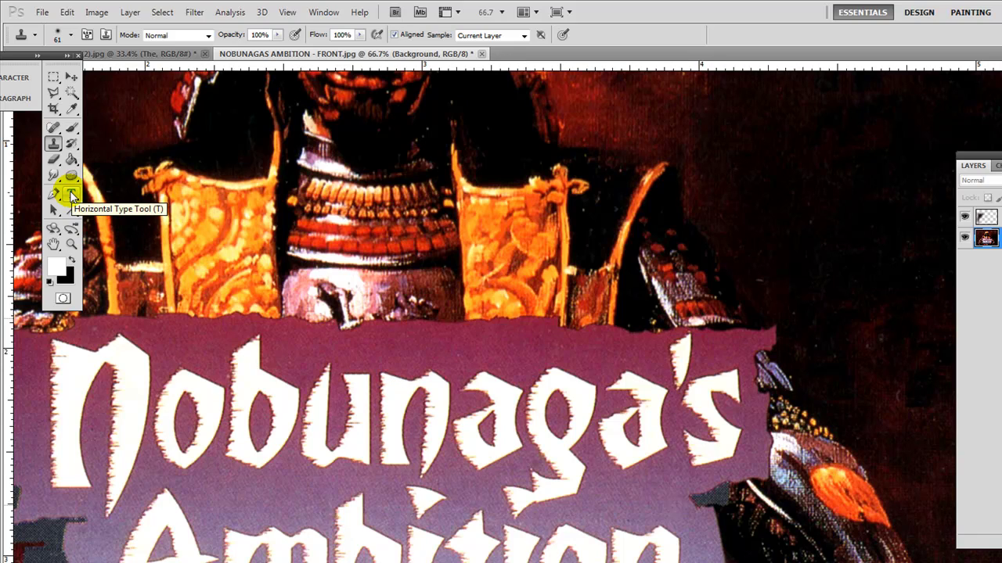
Add the text "TM" at 5 pt on the banner, just above the final "n" of "Ambition"
click(71, 194)
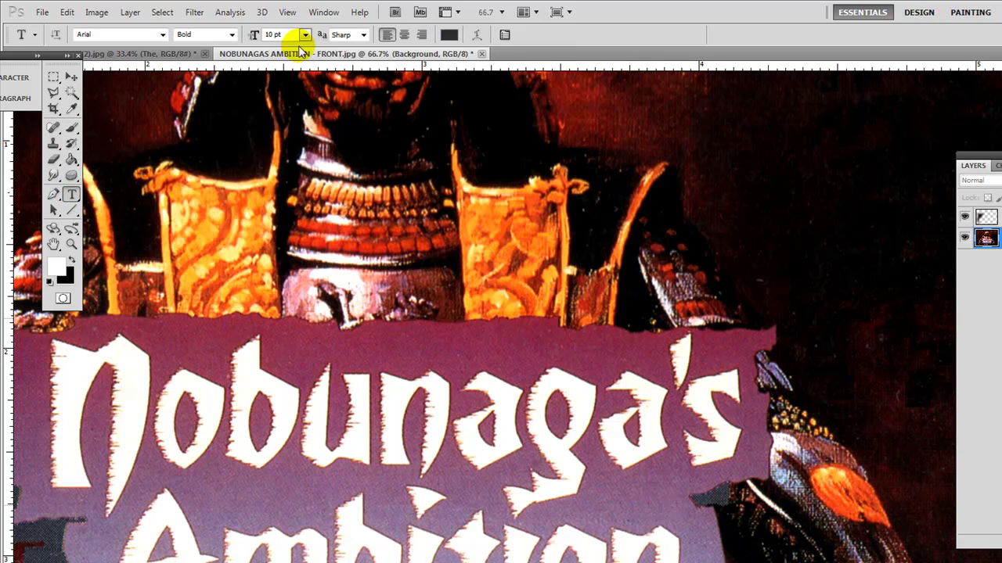
click(254, 33)
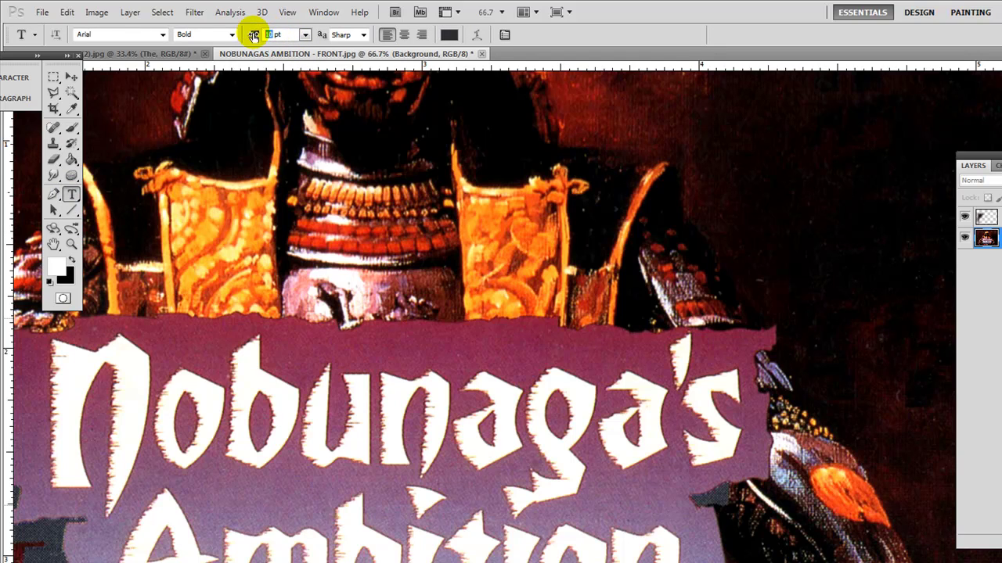
text(5)
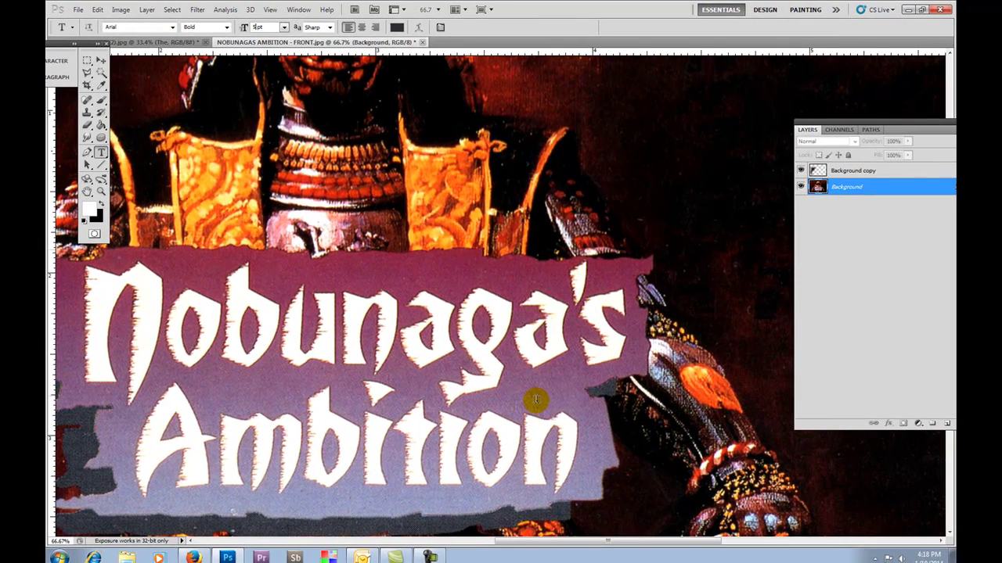
click(537, 400)
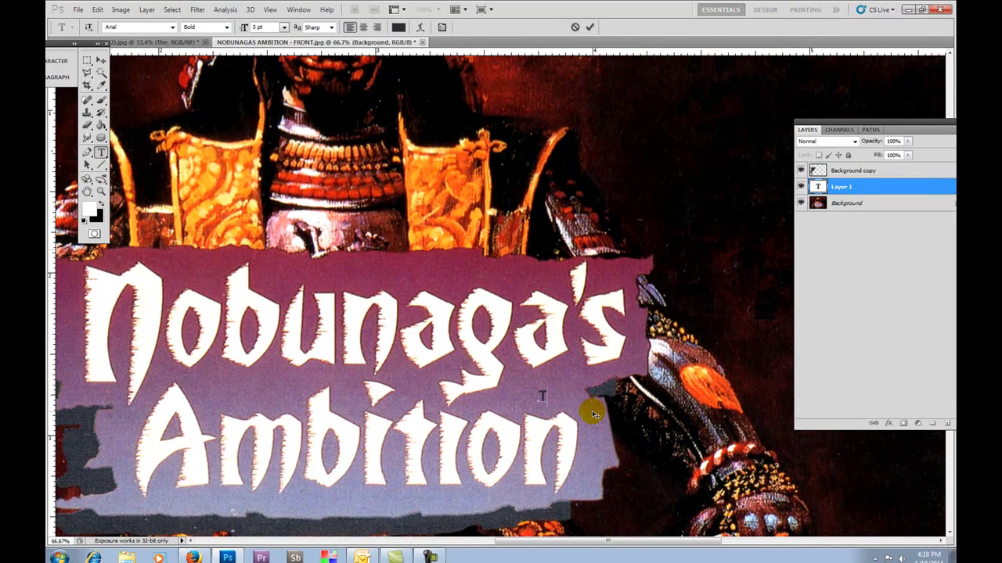
text(TM)
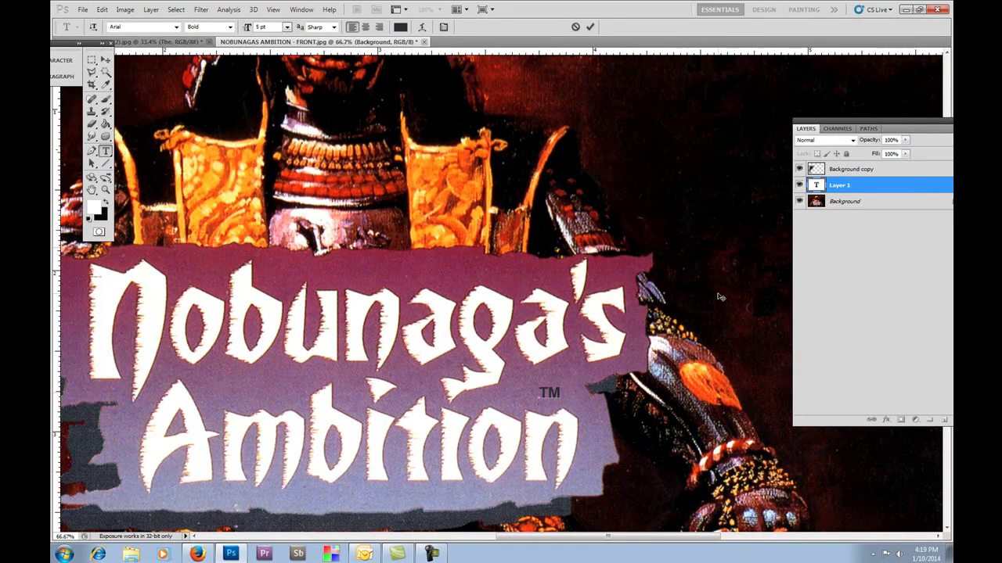
click(815, 184)
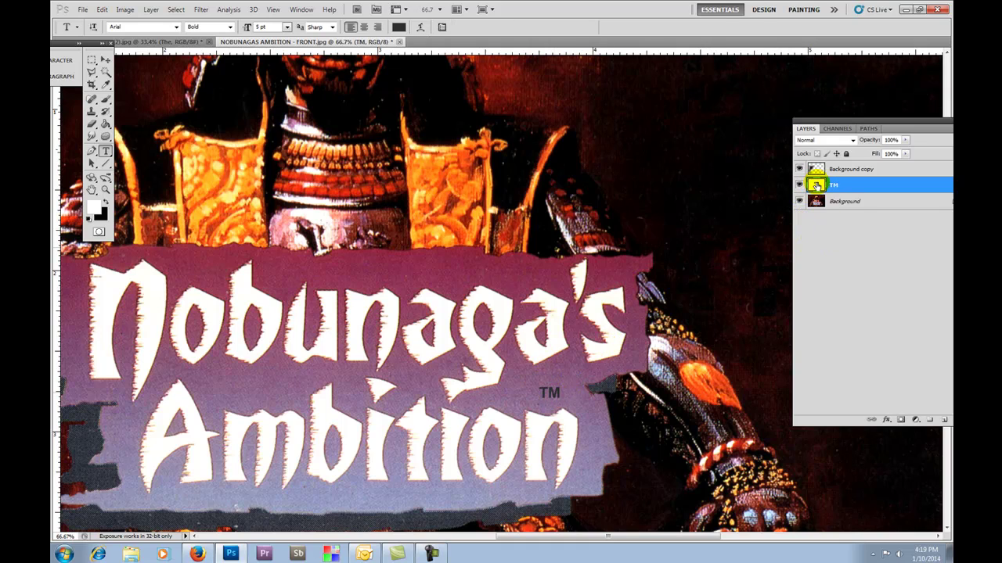
Recolour the TM text to near-white (#fbfcfd) and nudge it slightly down and to the right above the "n" of "Ambition"
double_click(816, 185)
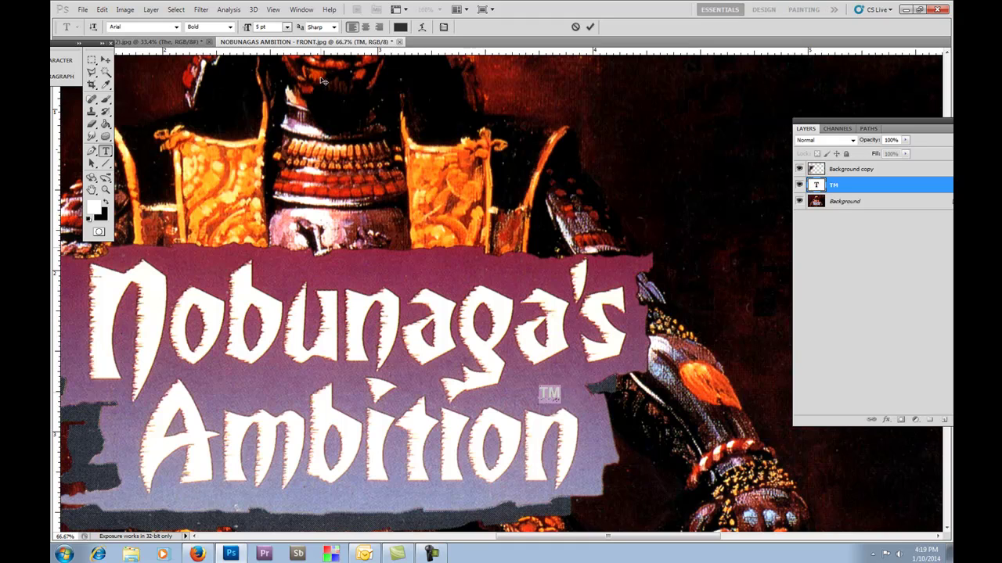
click(400, 28)
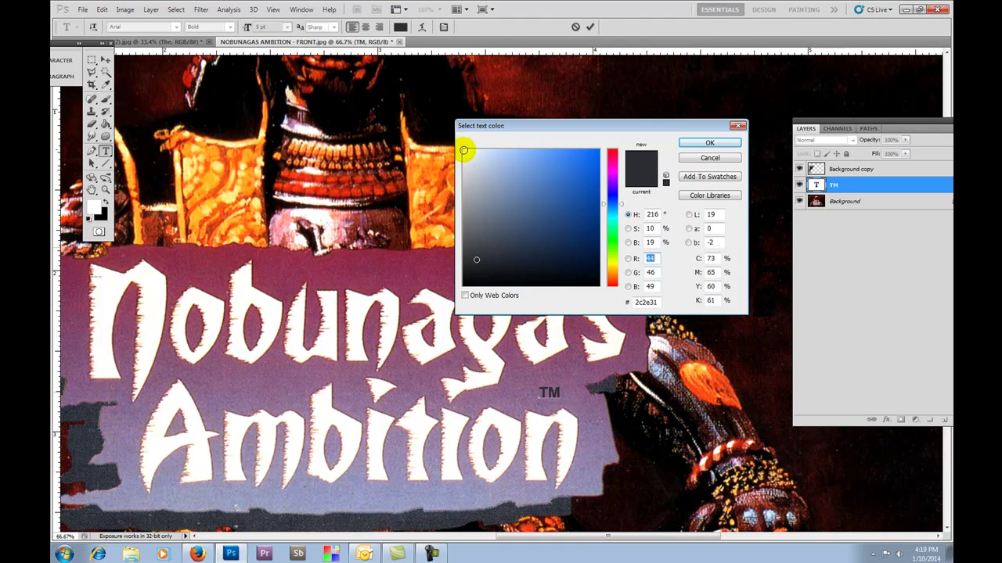
click(463, 151)
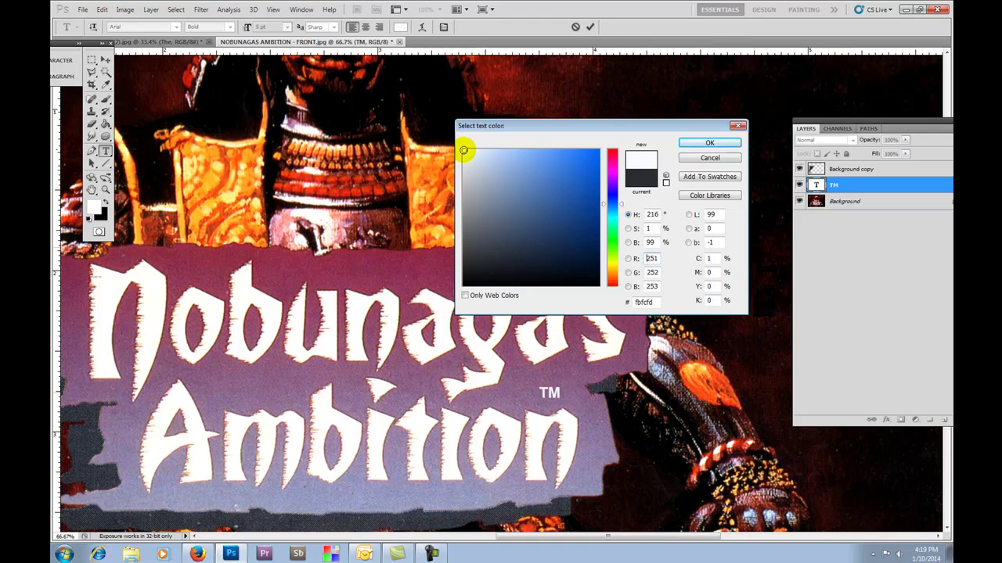
click(695, 143)
click(104, 59)
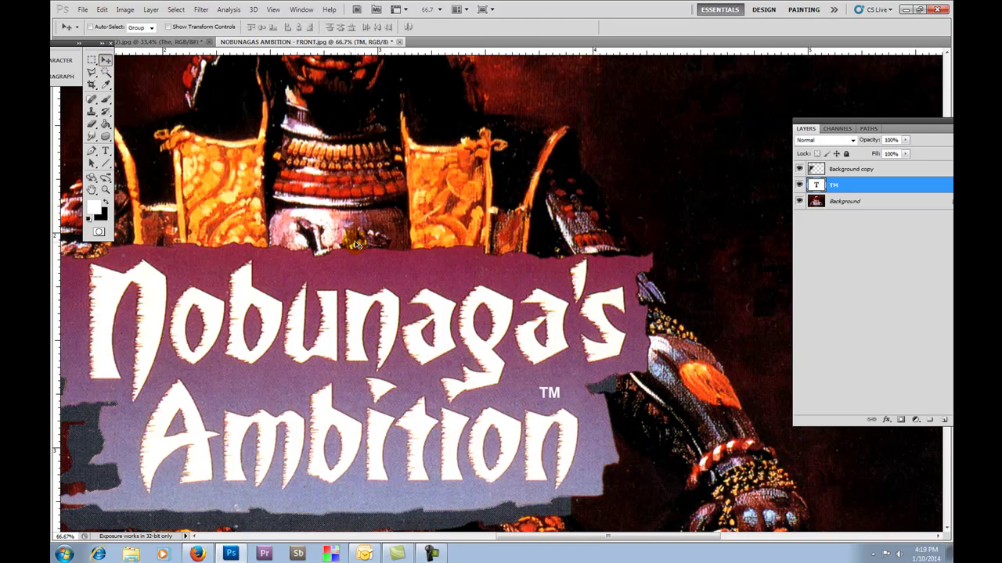
drag(551, 396, 554, 398)
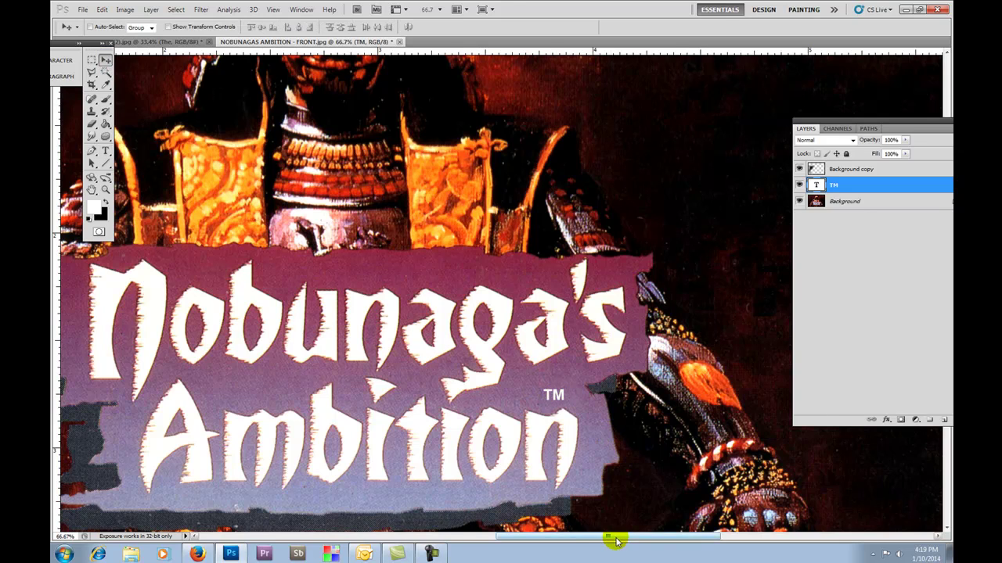
Fit the whole cover on screen and move the layer list clear of the artwork to review the result
drag(608, 536, 570, 539)
click(273, 9)
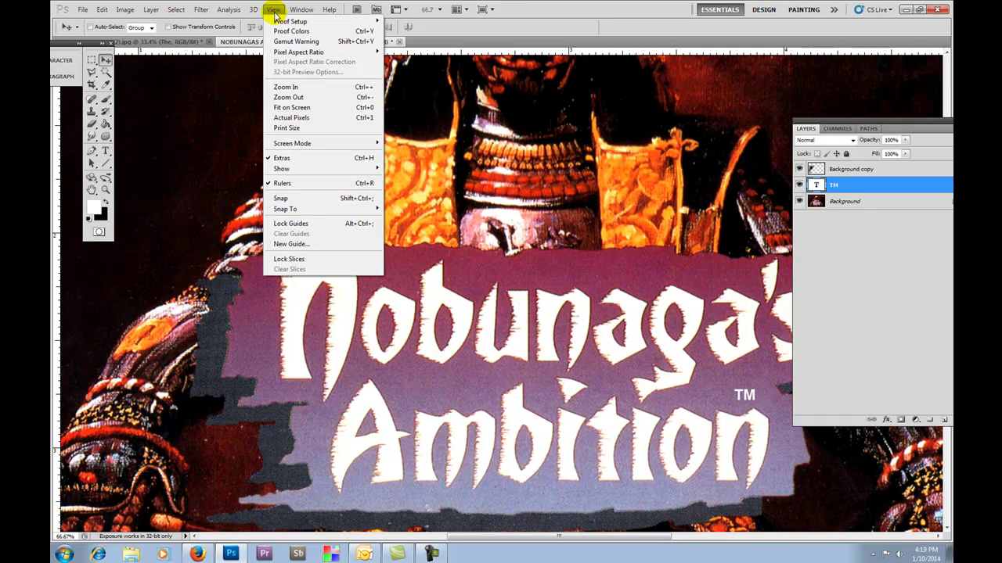
click(289, 107)
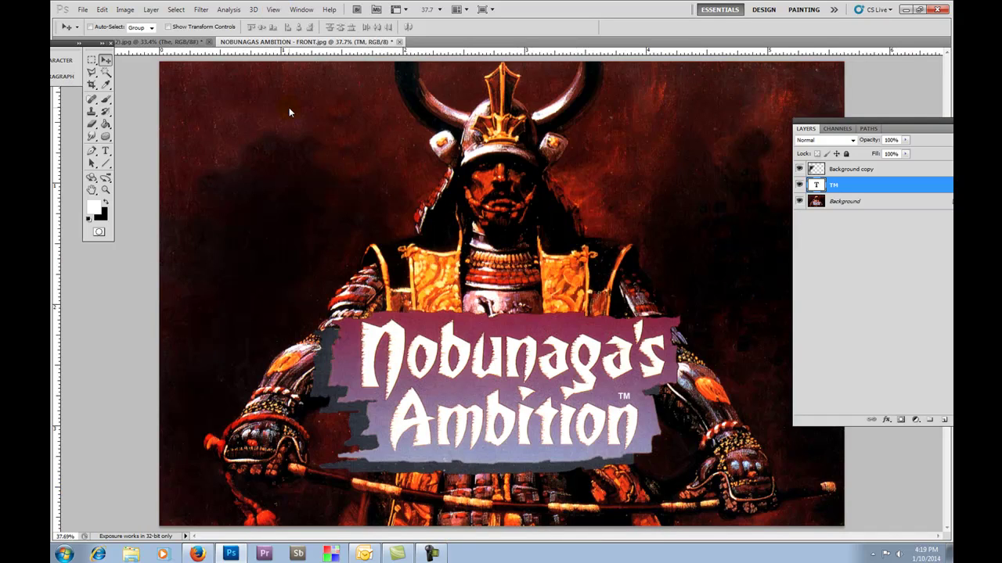
drag(834, 127, 922, 129)
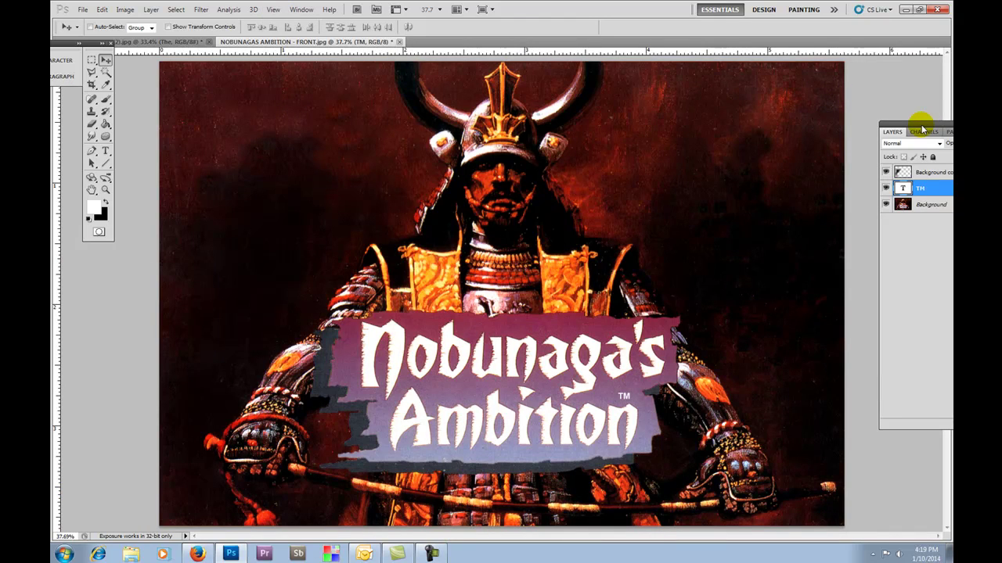